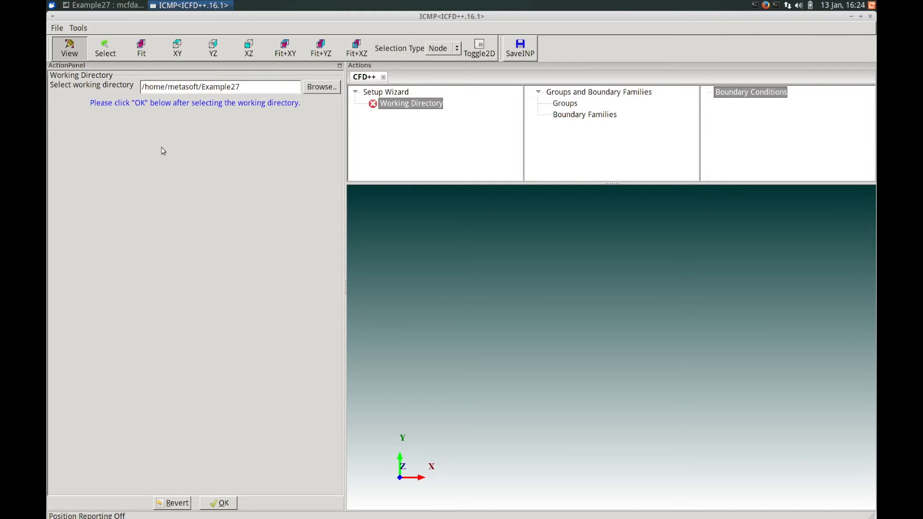
# - Confirm the Example27 working directory and load the grid with its BC family file, reviewing and accepting the grid information
pyautogui.click(220, 503)
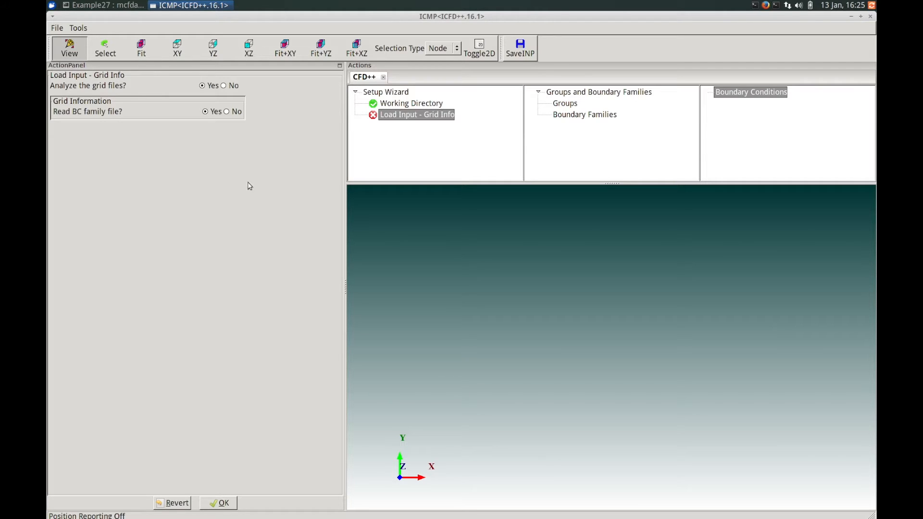
pyautogui.click(222, 502)
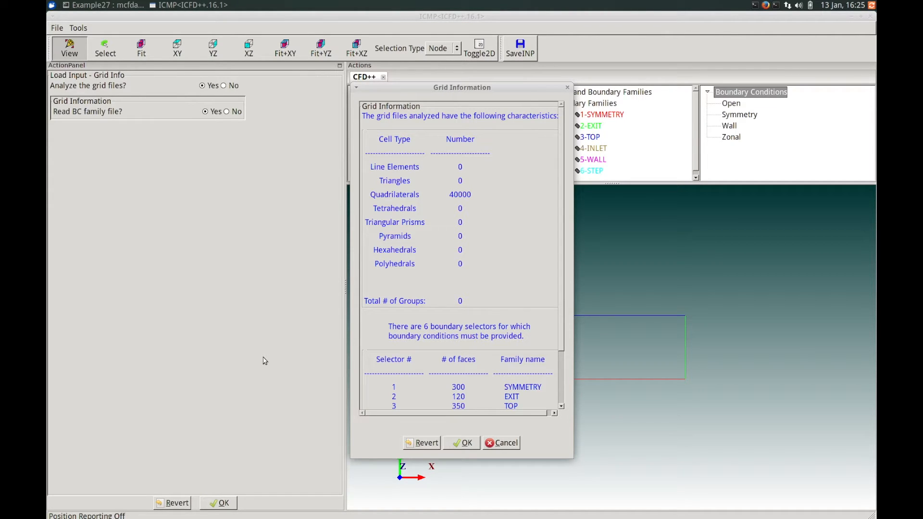
pyautogui.click(432, 89)
pyautogui.moveTo(560, 318); pyautogui.dragTo(558, 381)
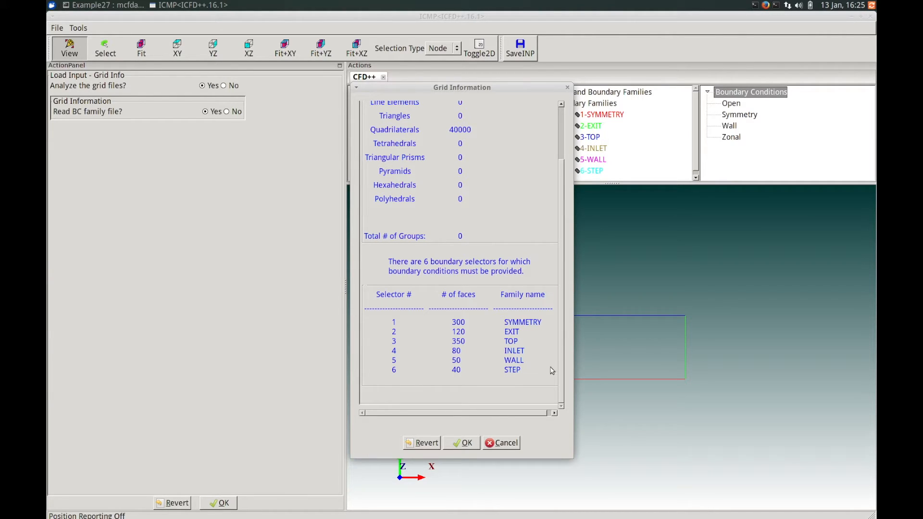
pyautogui.click(470, 444)
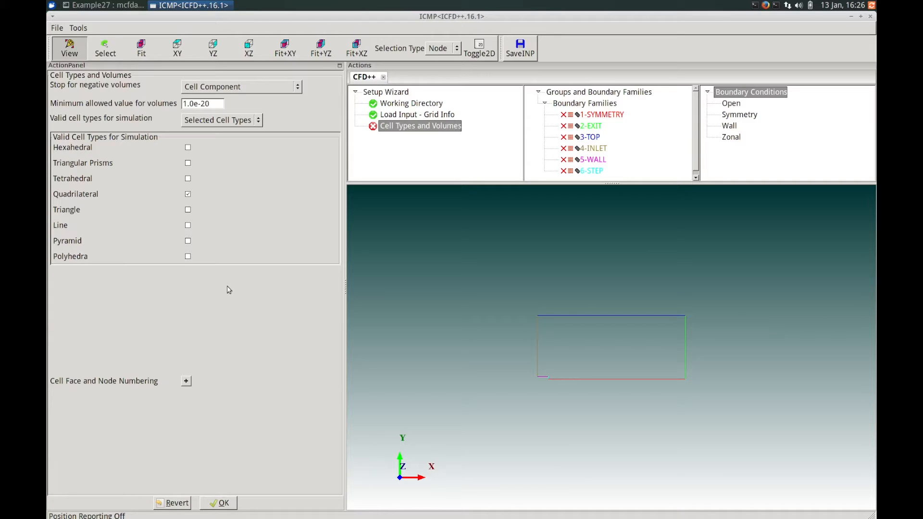
# - Accept quadrilateral as the valid cell type and define the case as General Fluid Problems without preset problem classes
pyautogui.click(219, 503)
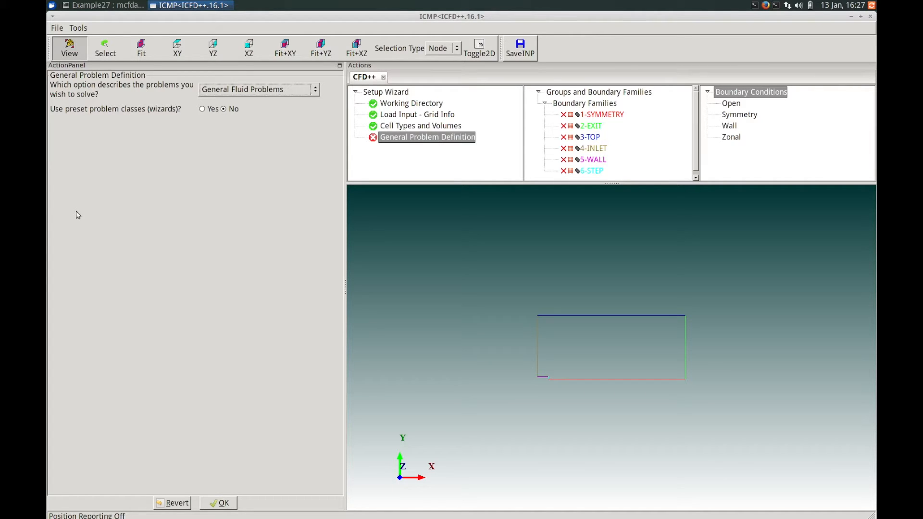
pyautogui.click(316, 91)
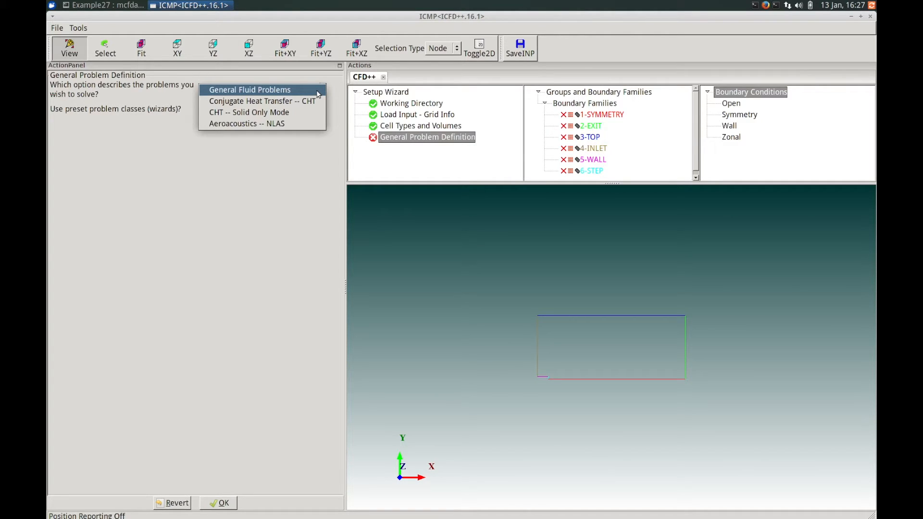
pyautogui.click(299, 91)
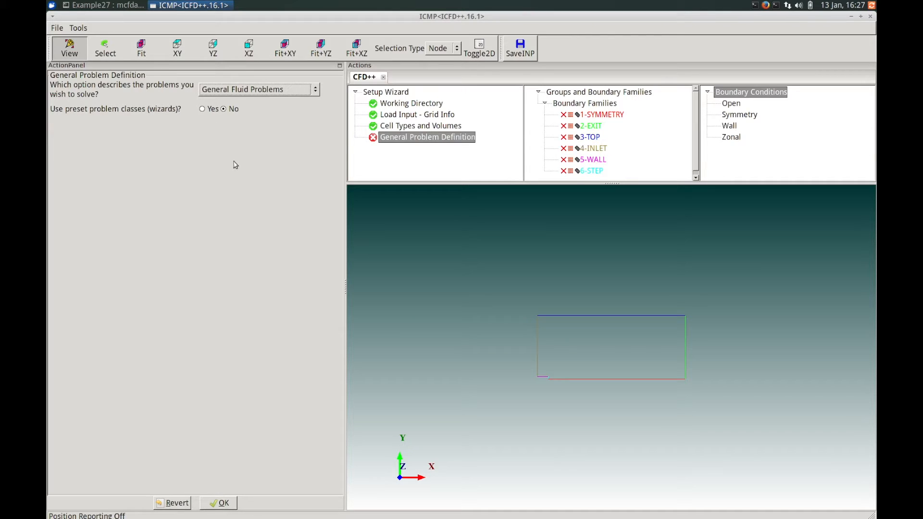
pyautogui.click(224, 503)
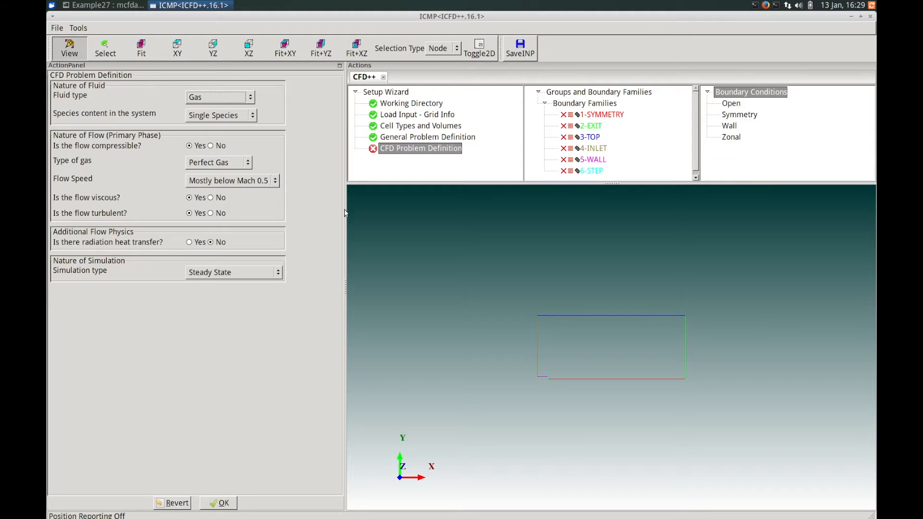
# - Define the CFD problem as Multiple Phases with Multiple Species in the primary phase and flow speed mostly above Mach 0.5
pyautogui.click(251, 100)
pyautogui.click(246, 121)
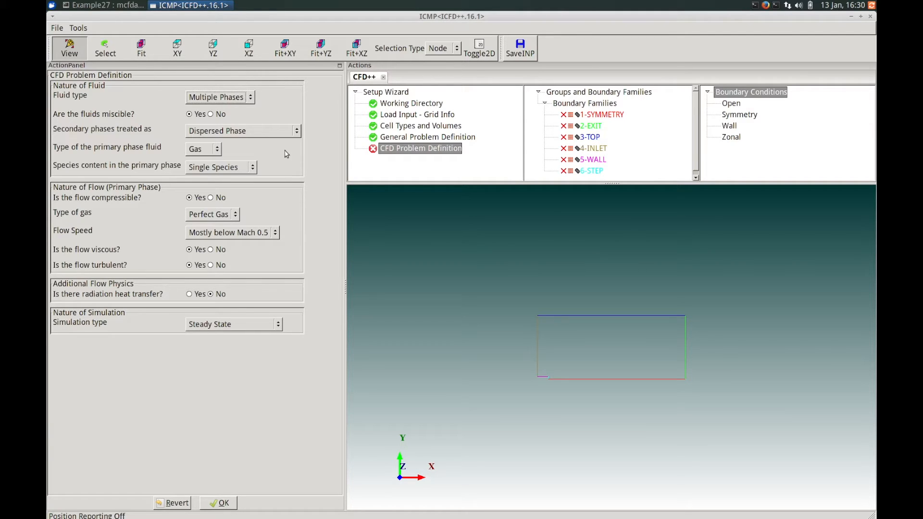
pyautogui.click(258, 169)
pyautogui.click(254, 182)
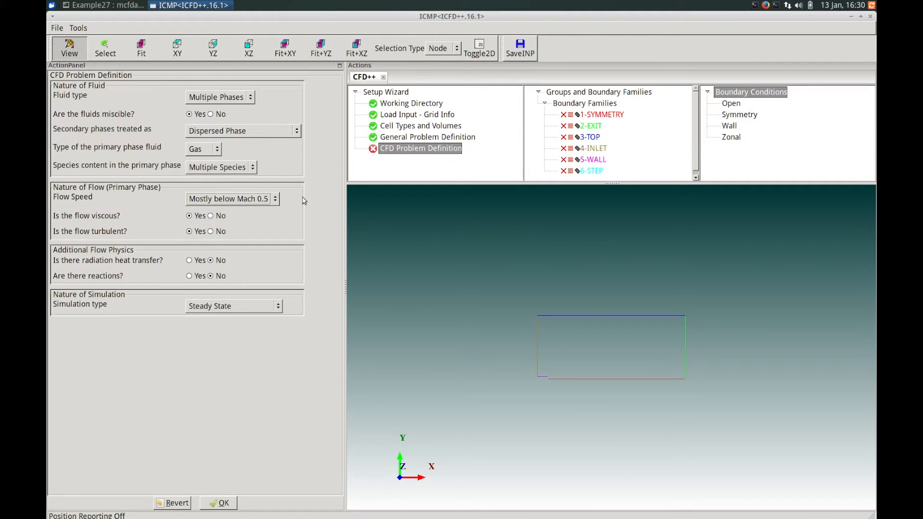
pyautogui.click(279, 199)
pyautogui.click(269, 211)
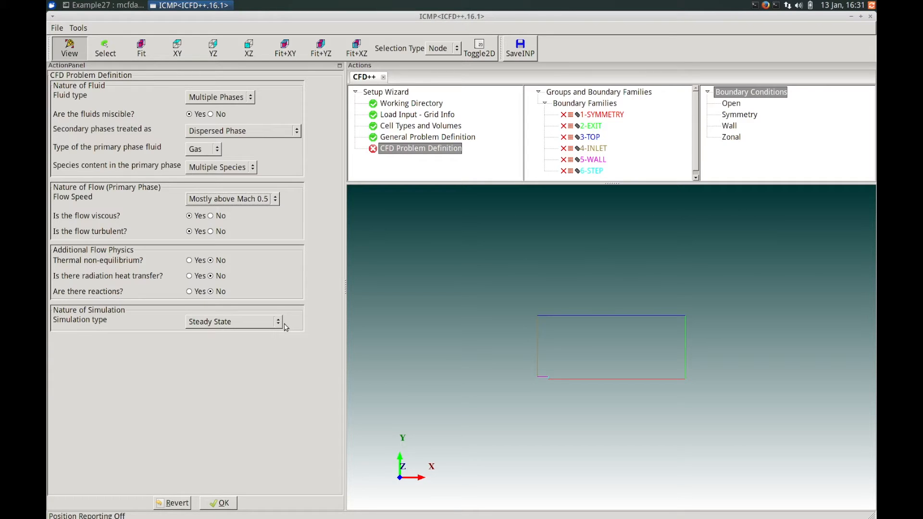
pyautogui.click(225, 503)
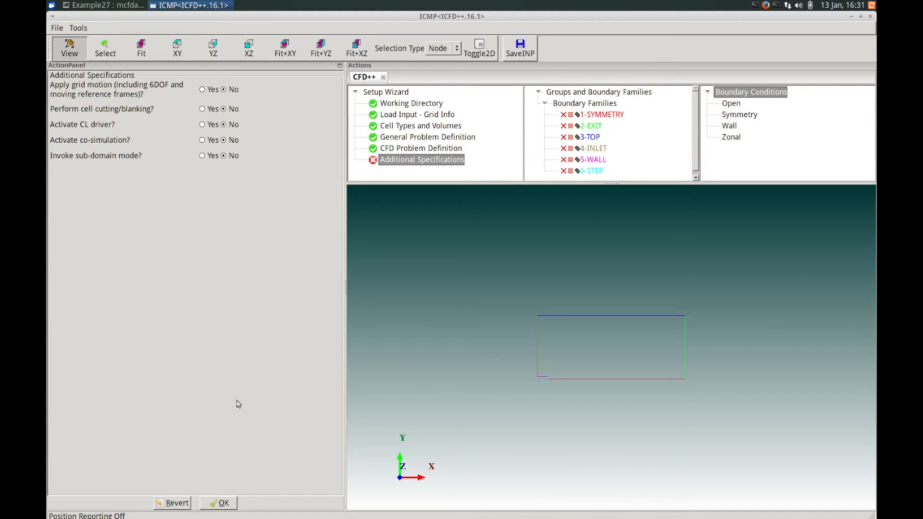
# - Accept the default additional specifications and keep Ideal Gas with the 2-equation Realizable k-eps turbulence model in the equation properties
pyautogui.click(227, 503)
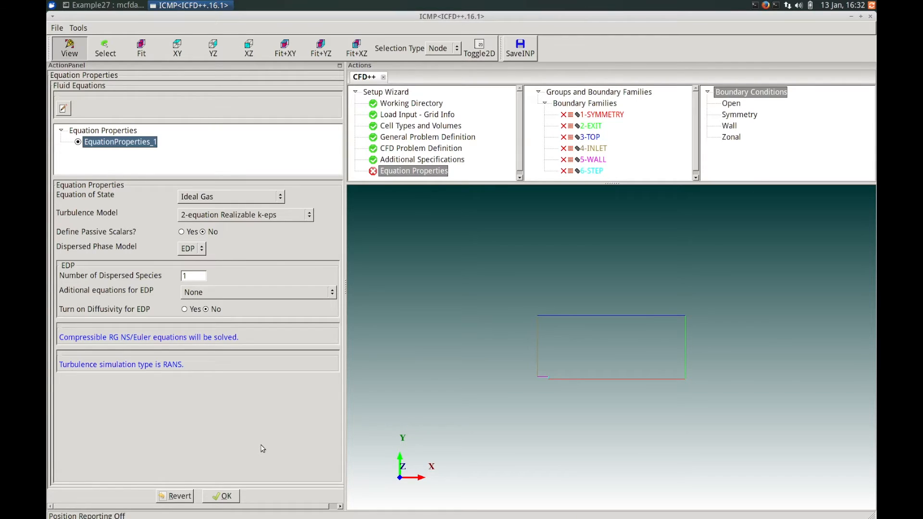
pyautogui.click(309, 194)
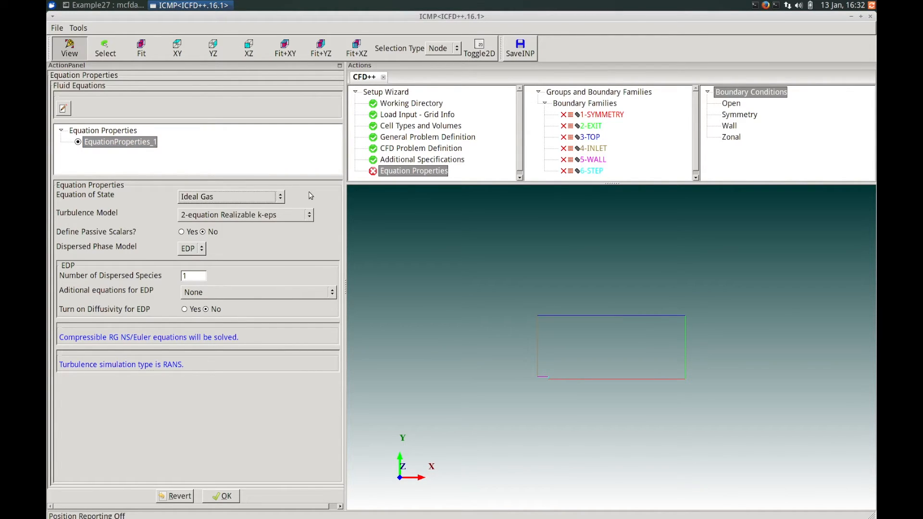
pyautogui.click(280, 197)
pyautogui.click(264, 196)
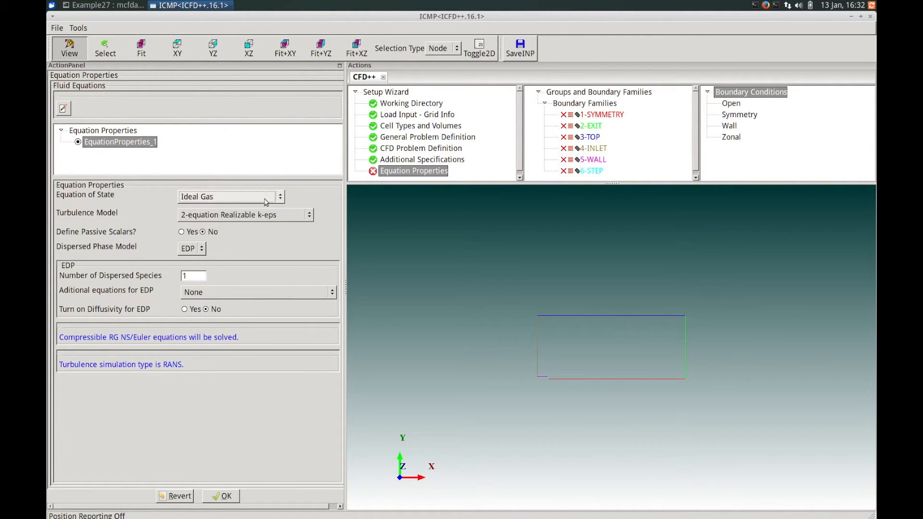
pyautogui.click(310, 215)
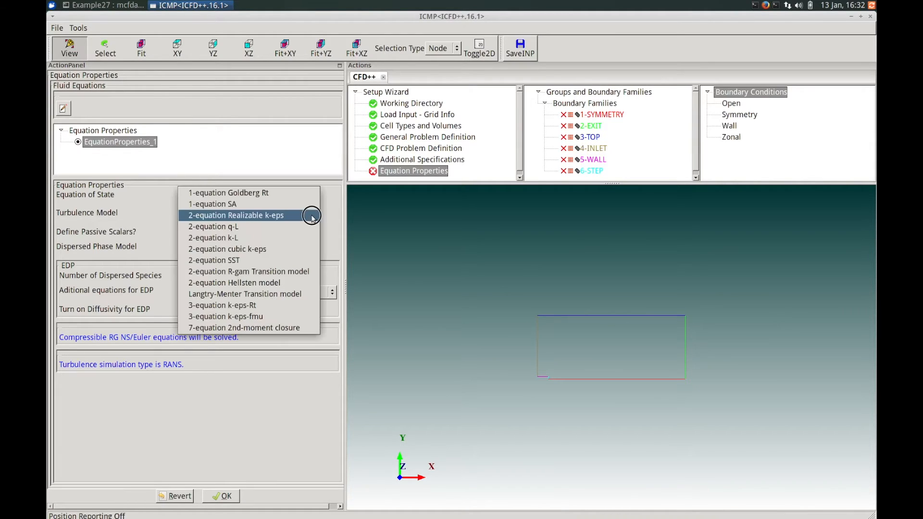
pyautogui.click(285, 220)
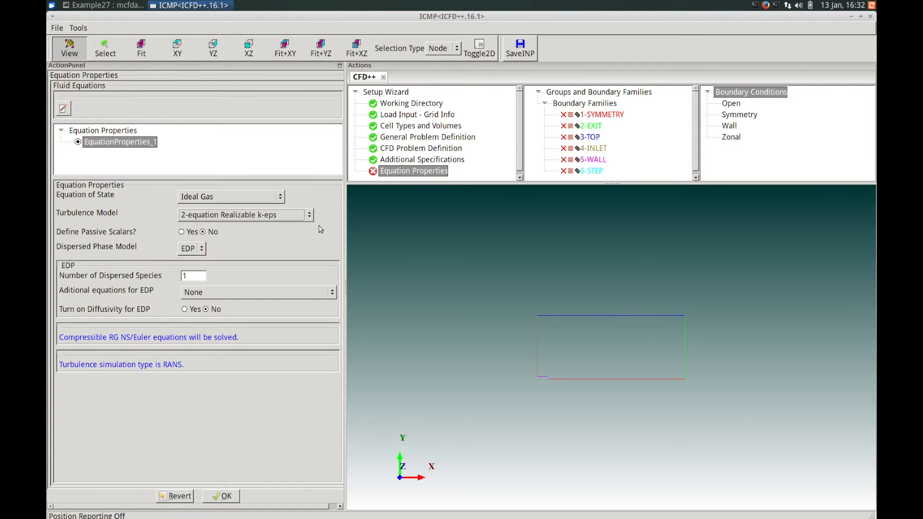
# - Apply the EDP dispersed phase model with one species, Energy-Number Density-Melting Fraction equations and diffusivity turned on
pyautogui.click(202, 249)
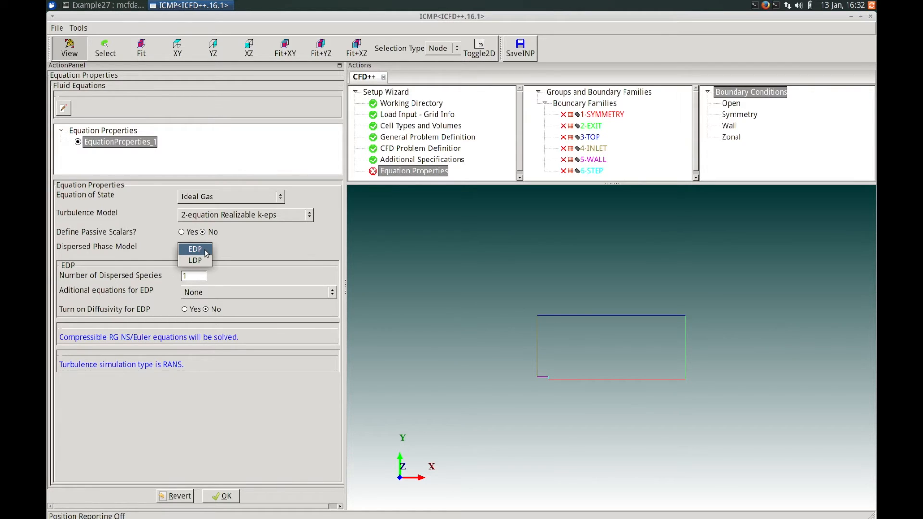
pyautogui.click(205, 249)
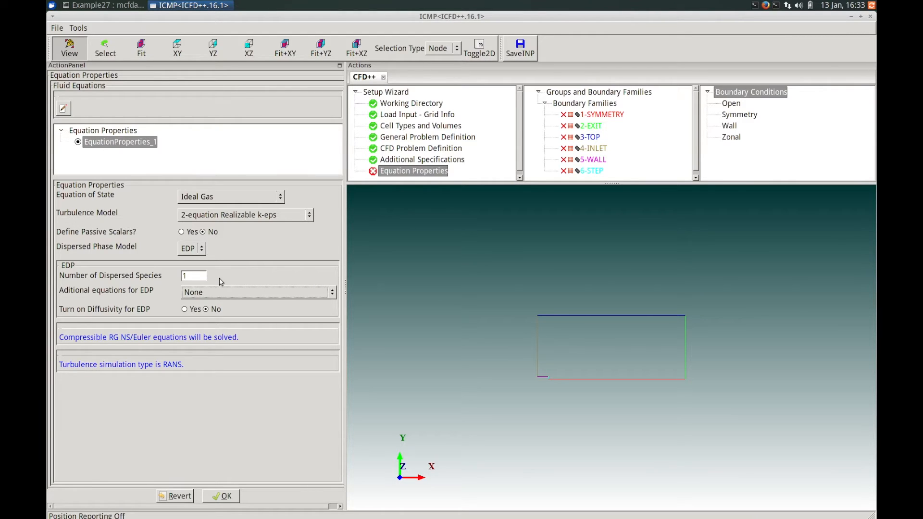
pyautogui.click(332, 293)
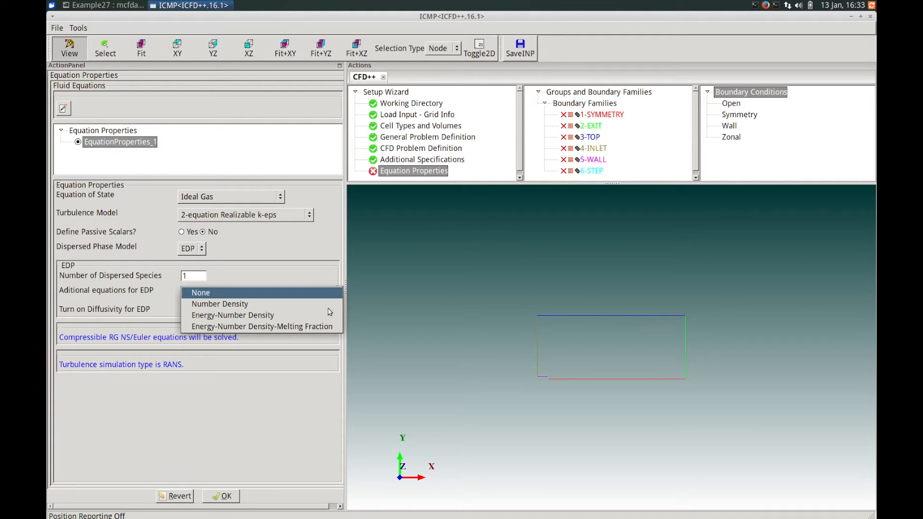
pyautogui.click(319, 327)
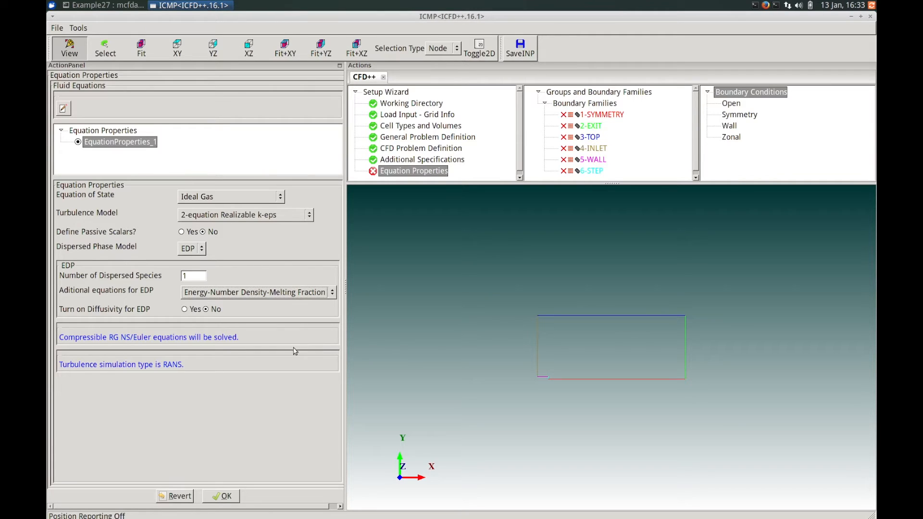
pyautogui.click(185, 309)
pyautogui.click(224, 495)
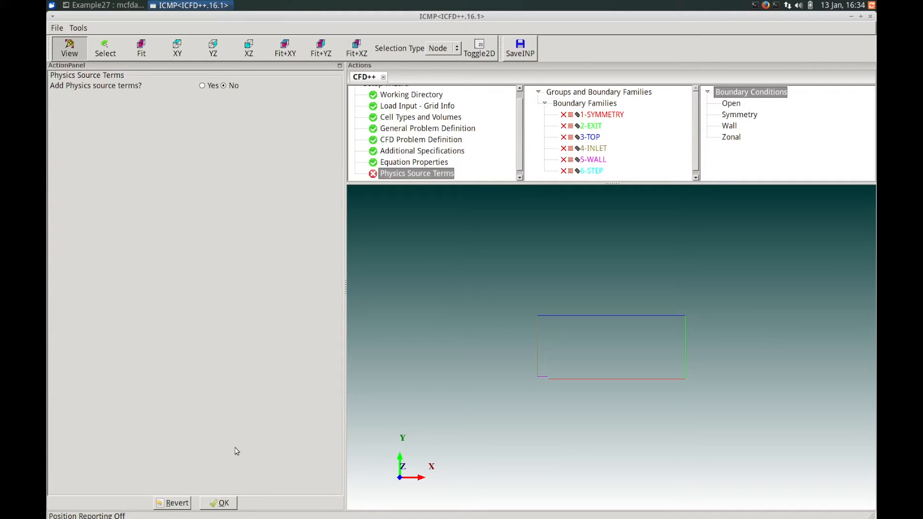
# - Leave out physics source terms and accept the dimensional SI reference quantities
pyautogui.click(225, 503)
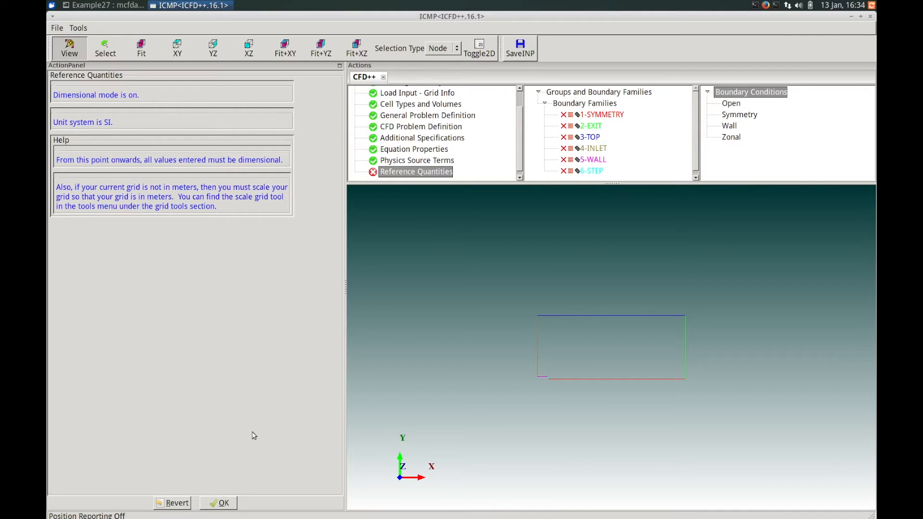
pyautogui.click(226, 503)
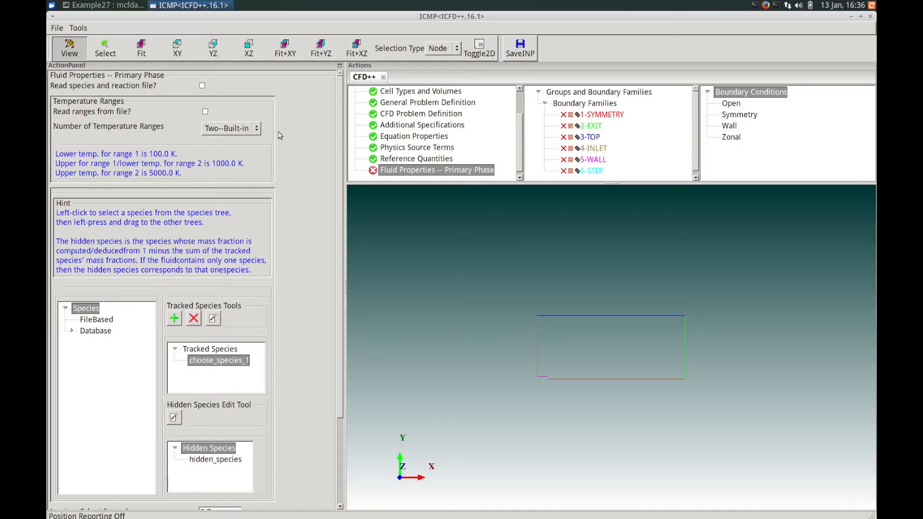
# - Keep the Two--Built-in temperature ranges and assign H2 from the species database as the first tracked species
pyautogui.click(256, 128)
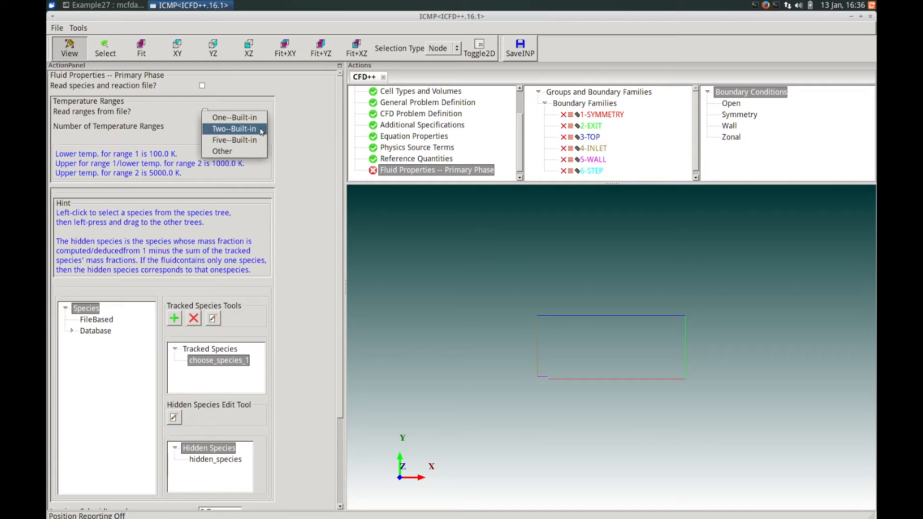
pyautogui.click(295, 135)
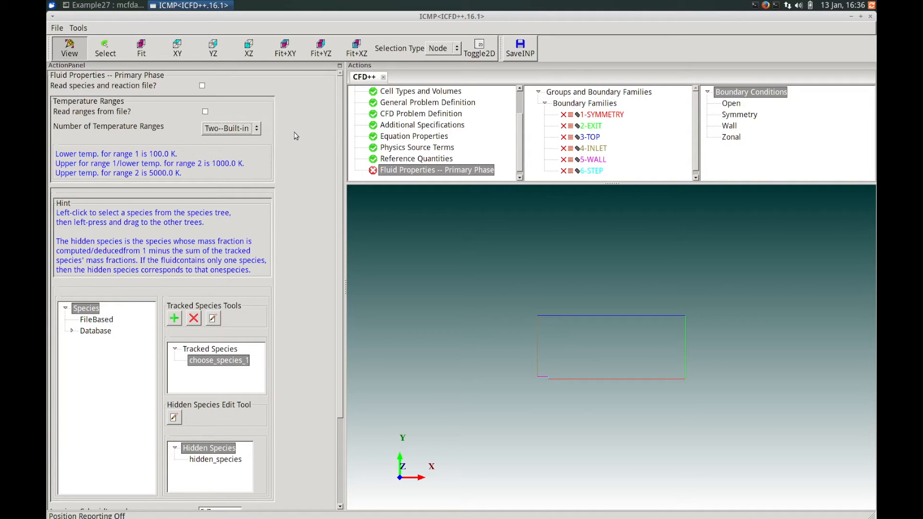
pyautogui.scroll(-3, 283, 251)
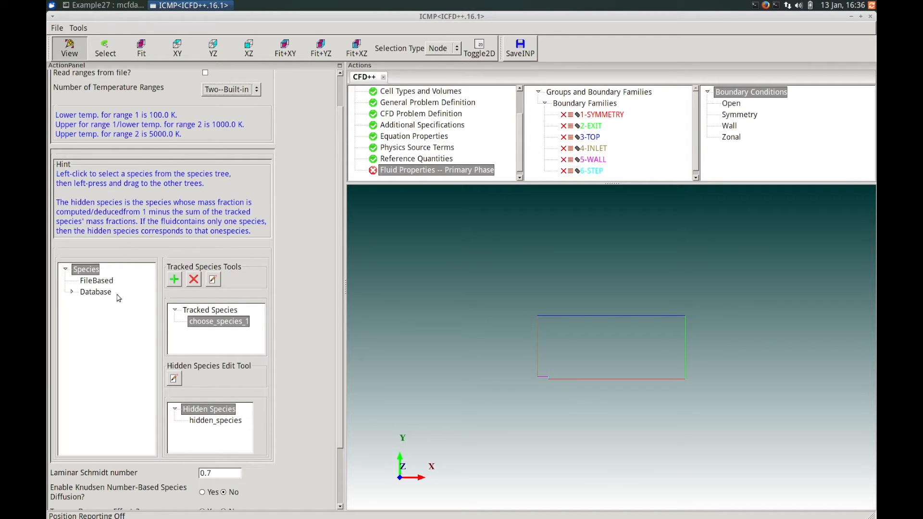
pyautogui.click(71, 293)
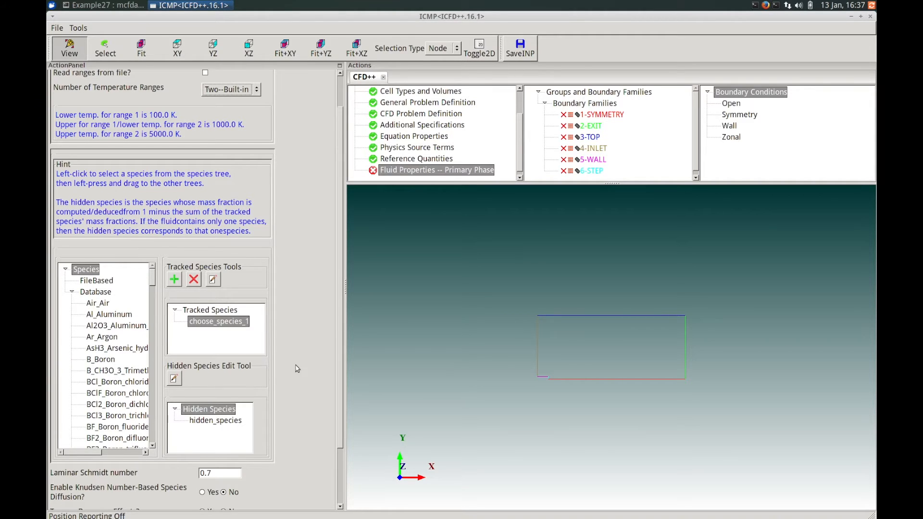
pyautogui.scroll(-1, 297, 369)
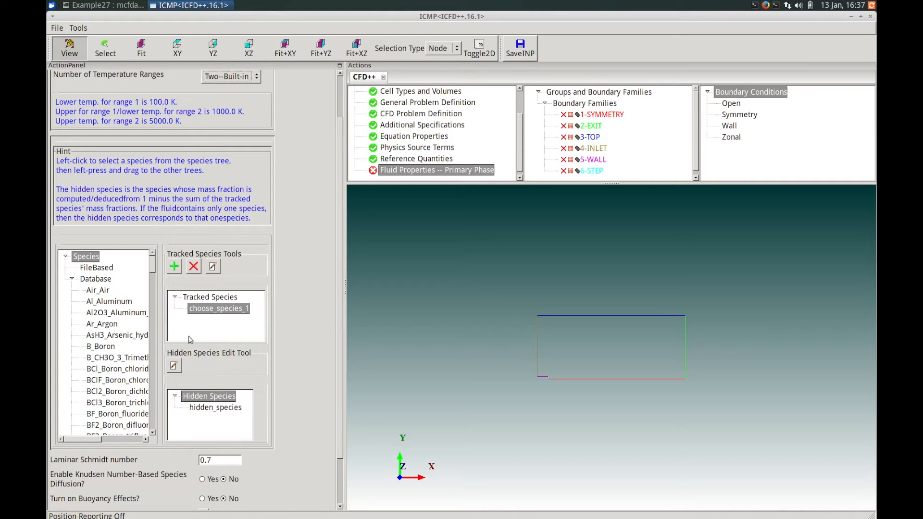
pyautogui.moveTo(154, 267); pyautogui.dragTo(151, 351)
pyautogui.click(111, 392)
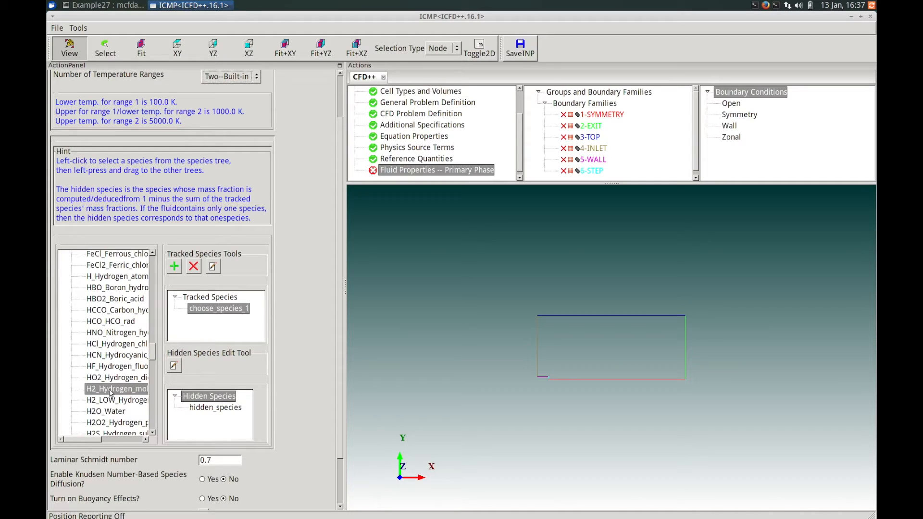
pyautogui.moveTo(111, 392); pyautogui.dragTo(205, 313)
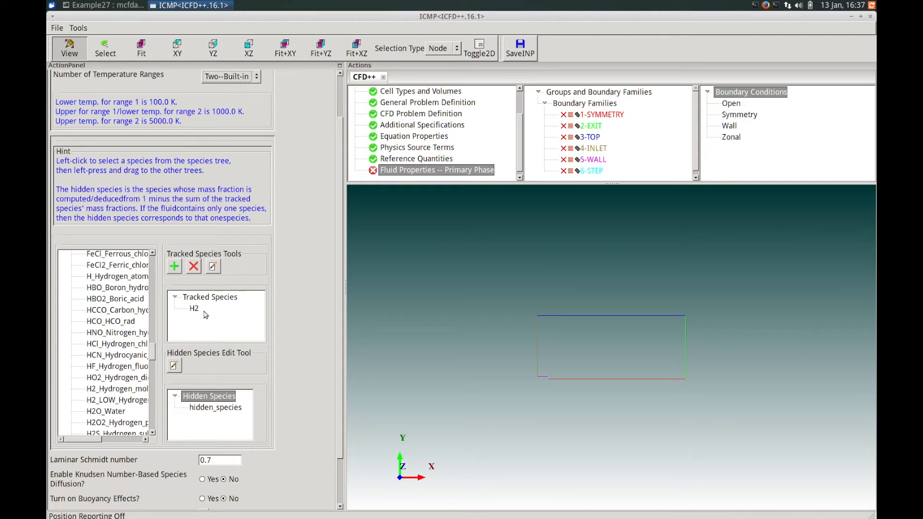
# - Add the O2 oxygen molecule and H2O water from the species database to the tracked species
pyautogui.moveTo(152, 351); pyautogui.dragTo(152, 398)
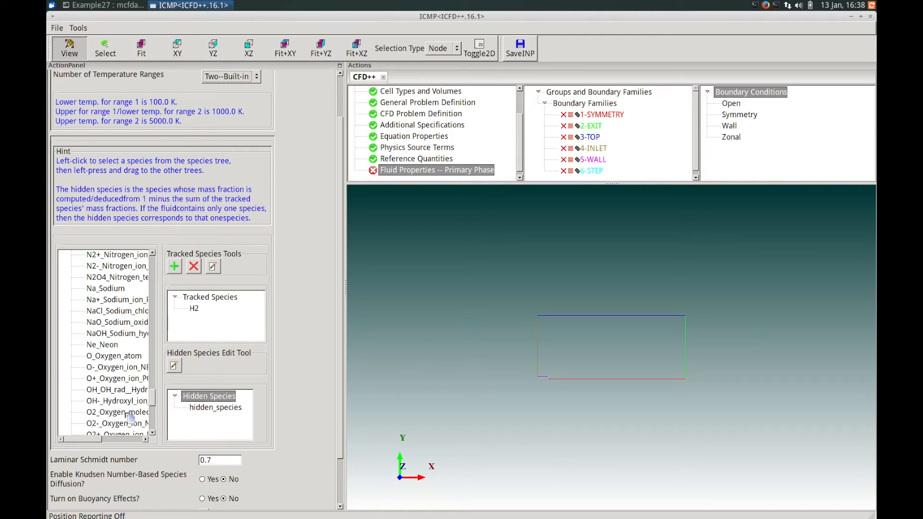
pyautogui.click(118, 413)
pyautogui.moveTo(122, 416); pyautogui.dragTo(208, 300)
pyautogui.moveTo(152, 399); pyautogui.dragTo(151, 360)
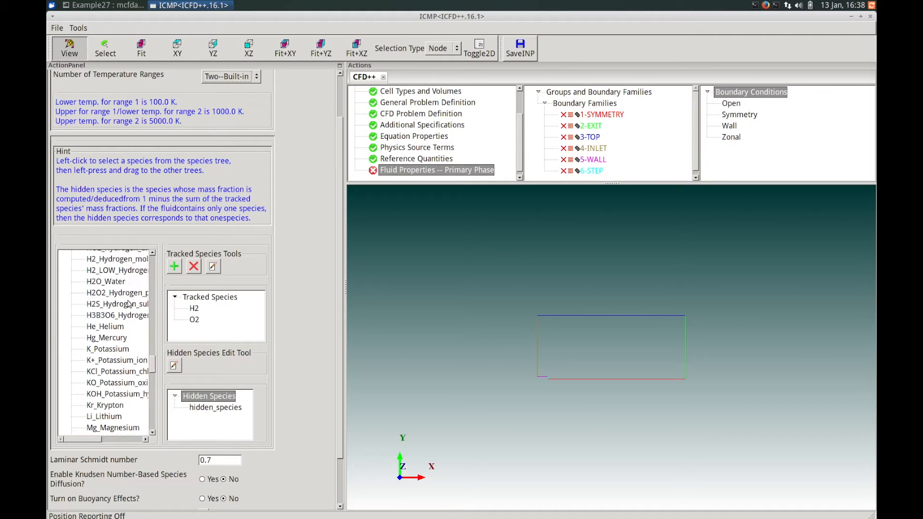
pyautogui.click(116, 282)
pyautogui.moveTo(117, 282); pyautogui.dragTo(217, 299)
# - Assign N2 nitrogen molecule from the species database as the hidden species and accept the primary phase fluid properties
pyautogui.moveTo(154, 366); pyautogui.dragTo(153, 377)
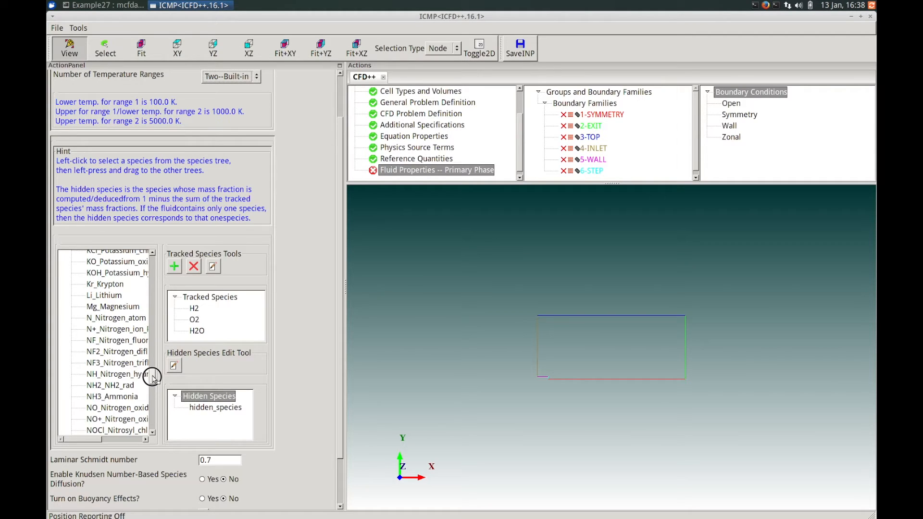
pyautogui.moveTo(152, 376); pyautogui.dragTo(152, 380)
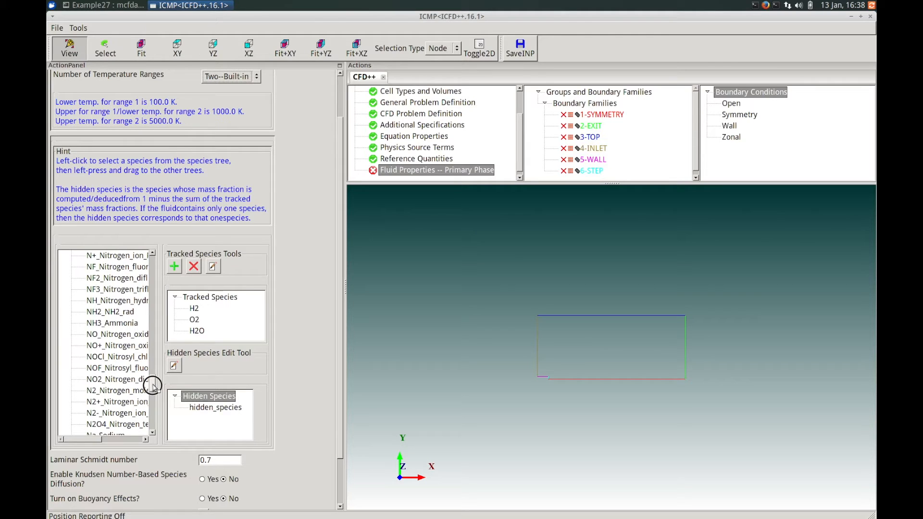
pyautogui.click(128, 392)
pyautogui.moveTo(125, 391); pyautogui.dragTo(207, 406)
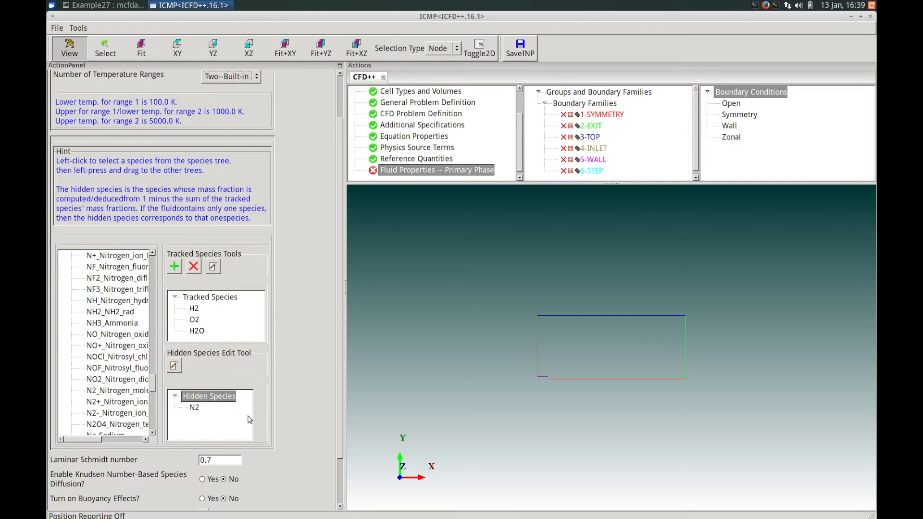
pyautogui.moveTo(338, 322); pyautogui.dragTo(340, 400)
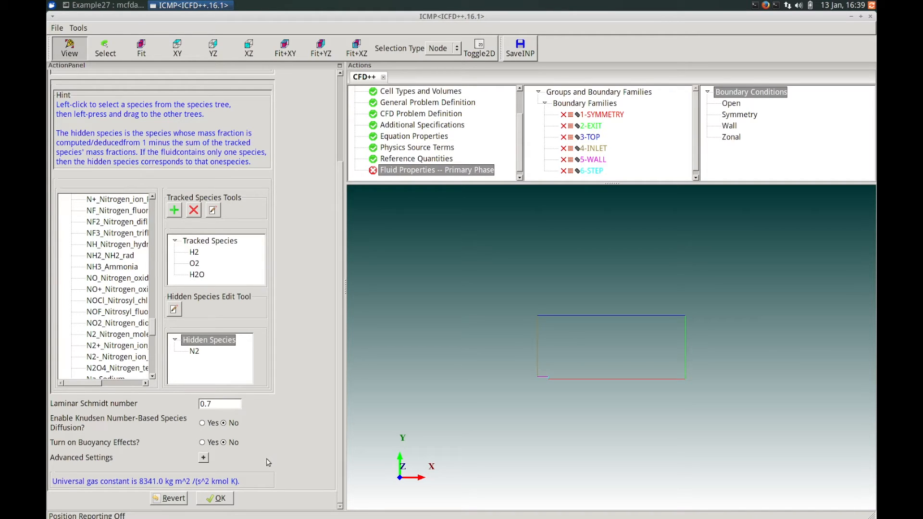
pyautogui.click(339, 437)
pyautogui.click(225, 500)
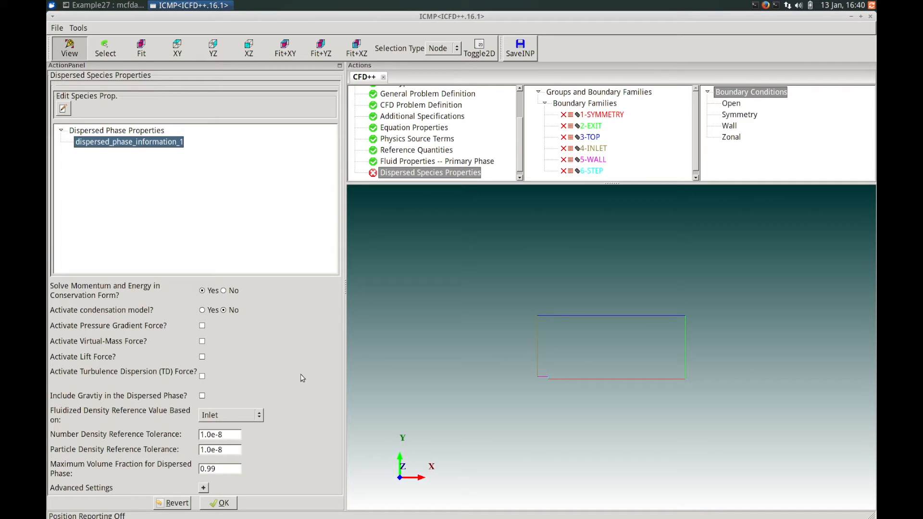
# - Edit the species properties of dispersed_phase_information_1 and set its species symbol to H20
pyautogui.click(119, 143)
pyautogui.click(63, 109)
pyautogui.moveTo(241, 47); pyautogui.dragTo(386, 90)
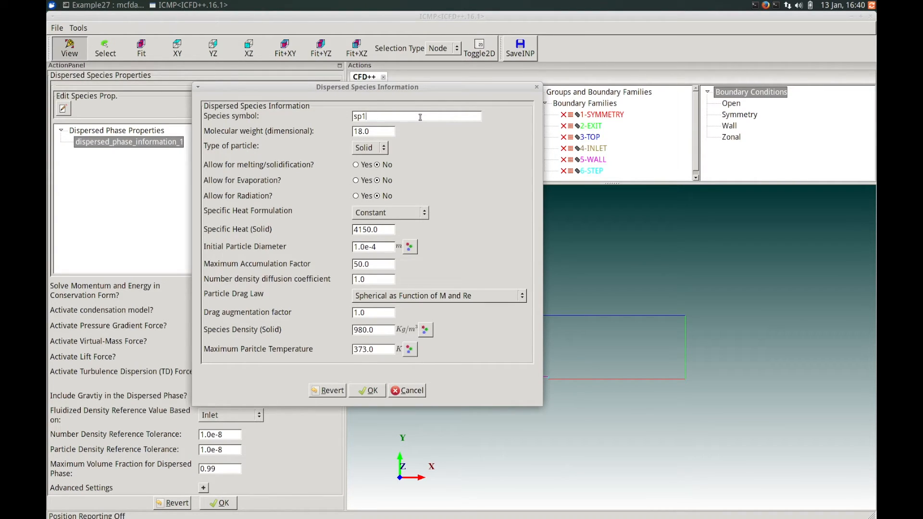
pyautogui.press('BackSpace')
pyautogui.press('BackSpace')
pyautogui.press('BackSpace')
pyautogui.write('H20')
# - Keep Solid as the H20 particle type and allow melting/solidification
pyautogui.click(385, 150)
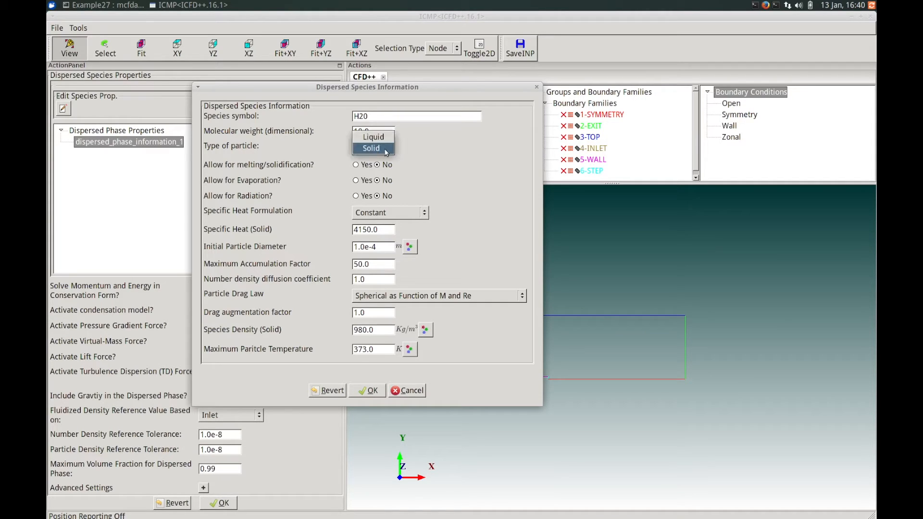
pyautogui.click(372, 148)
pyautogui.press('Tab')
pyautogui.click(357, 166)
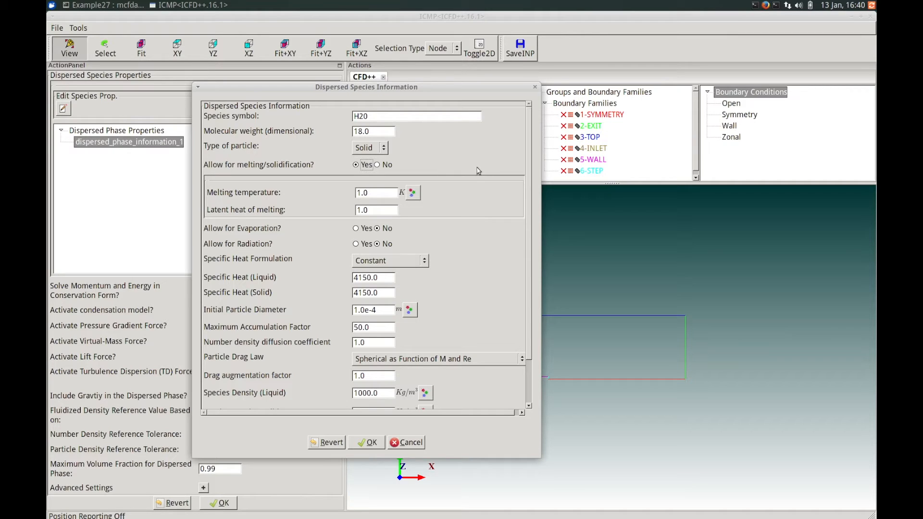
# - Set the dispersed species' melting temperature to 273 K and its latent heat of melting to 1e5
pyautogui.click(379, 193)
pyautogui.press('BackSpace')
pyautogui.press('BackSpace')
pyautogui.press('BackSpace')
pyautogui.write('273')
pyautogui.press('BackSpace')
pyautogui.press('BackSpace')
pyautogui.press('BackSpace')
pyautogui.write('1e5')
# - Allow evaporation with the Boiling and Hertz-Knudsen model and turn off boiling at a given temperature
pyautogui.click(365, 229)
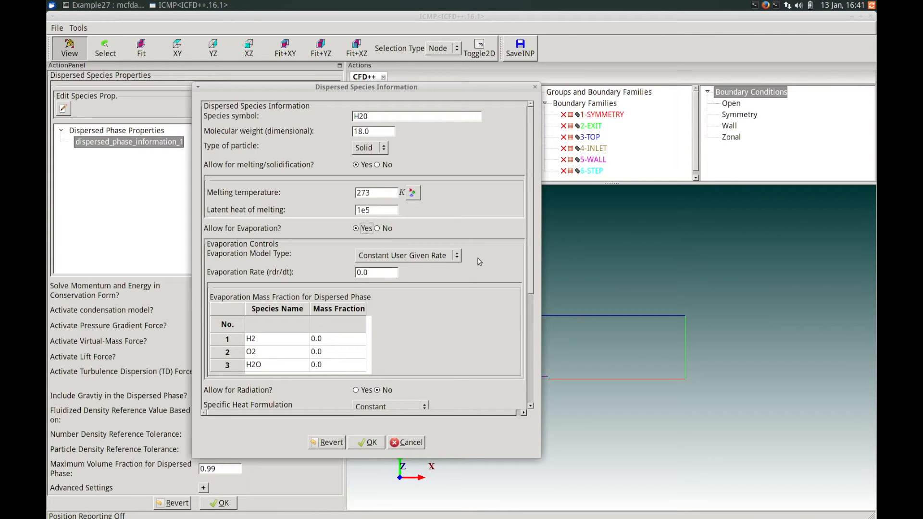
pyautogui.click(457, 259)
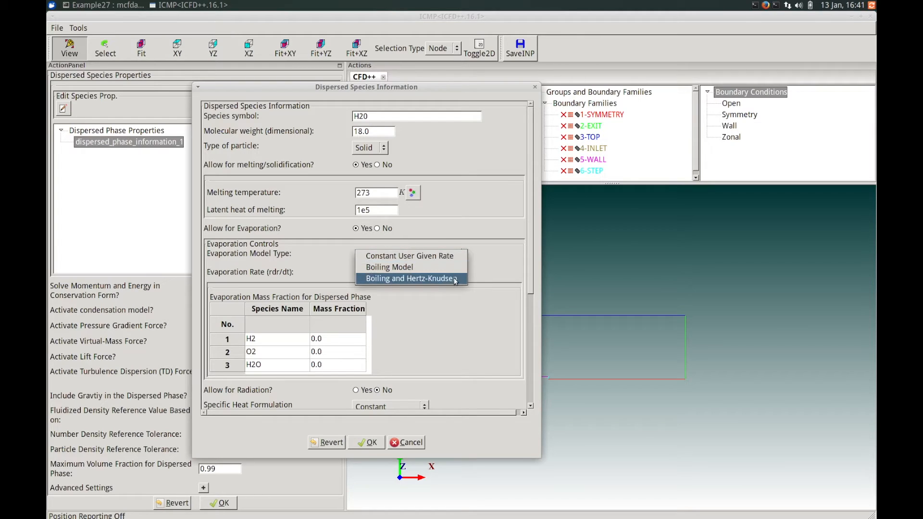
pyautogui.click(447, 280)
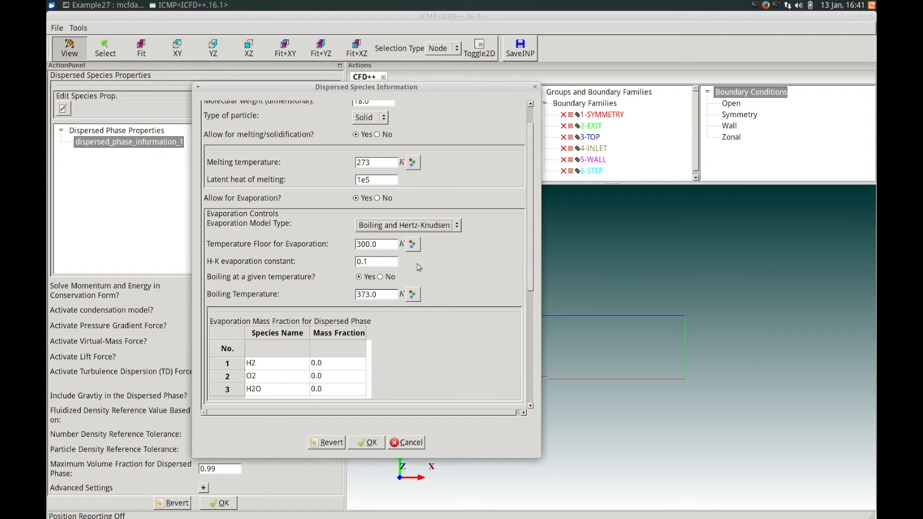
pyautogui.click(380, 277)
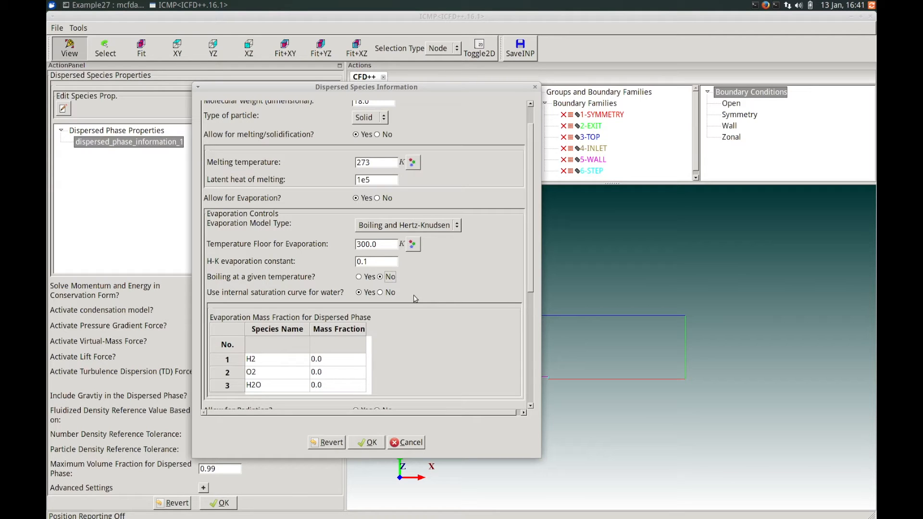
# - Set the H2O evaporation mass fraction for the dispersed phase to 1.0
pyautogui.click(530, 287)
pyautogui.moveTo(530, 287); pyautogui.dragTo(529, 332)
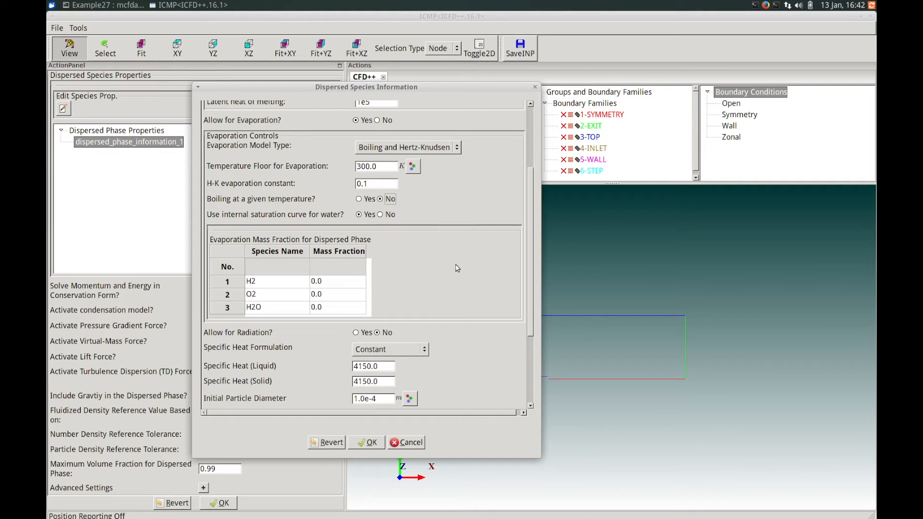
pyautogui.click(358, 308)
pyautogui.write('1.0')
# - Set the dispersed species' specific heat to 4217 for the liquid and 1848 for the solid
pyautogui.moveTo(531, 315); pyautogui.dragTo(533, 376)
pyautogui.click(382, 253)
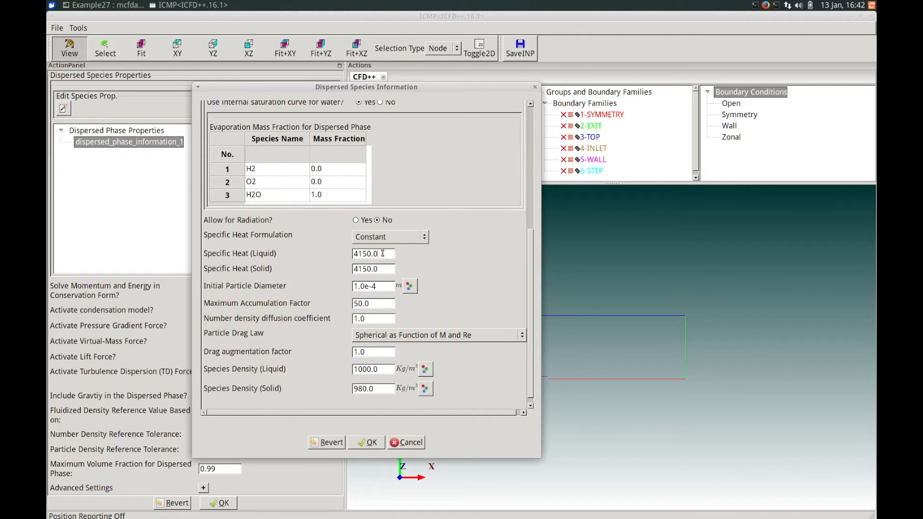
pyautogui.press('BackSpace')
pyautogui.press('BackSpace')
pyautogui.press('BackSpace')
pyautogui.press('BackSpace')
pyautogui.press('BackSpace')
pyautogui.press('BackSpace')
pyautogui.write('4217')
pyautogui.moveTo(390, 269); pyautogui.dragTo(349, 273)
pyautogui.press('BackSpace')
pyautogui.write('1848')
# - Set the initial particle diameter to 2e-5 m and the solid species density to 25 kg/m³, and apply the dispersed species information
pyautogui.moveTo(380, 287); pyautogui.dragTo(347, 287)
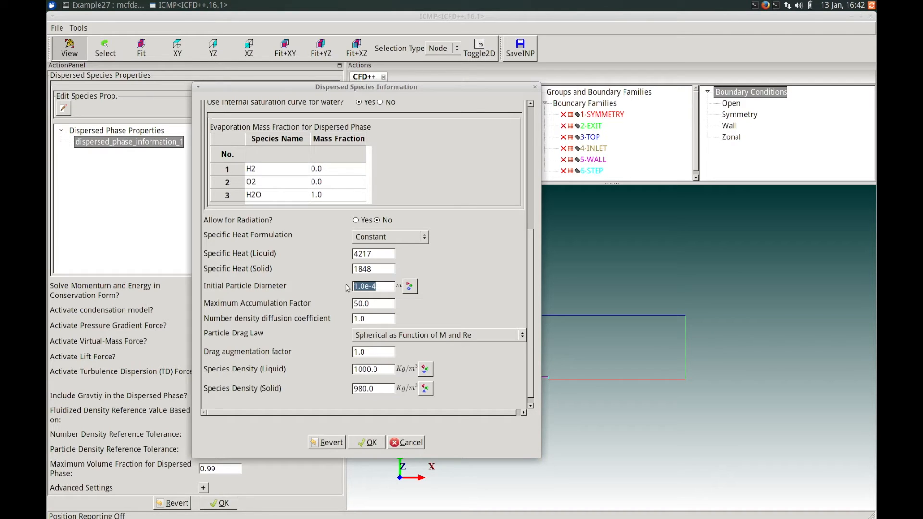
pyautogui.write('2e-5')
pyautogui.scroll(-1, 486, 299)
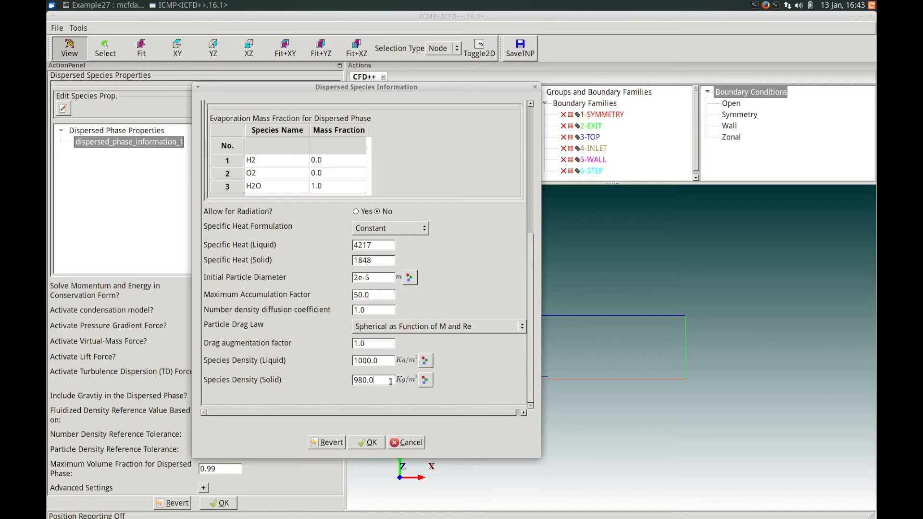
pyautogui.press('BackSpace')
pyautogui.press('BackSpace')
pyautogui.press('BackSpace')
pyautogui.press('BackSpace')
pyautogui.press('BackSpace')
pyautogui.write('25')
pyautogui.click(367, 442)
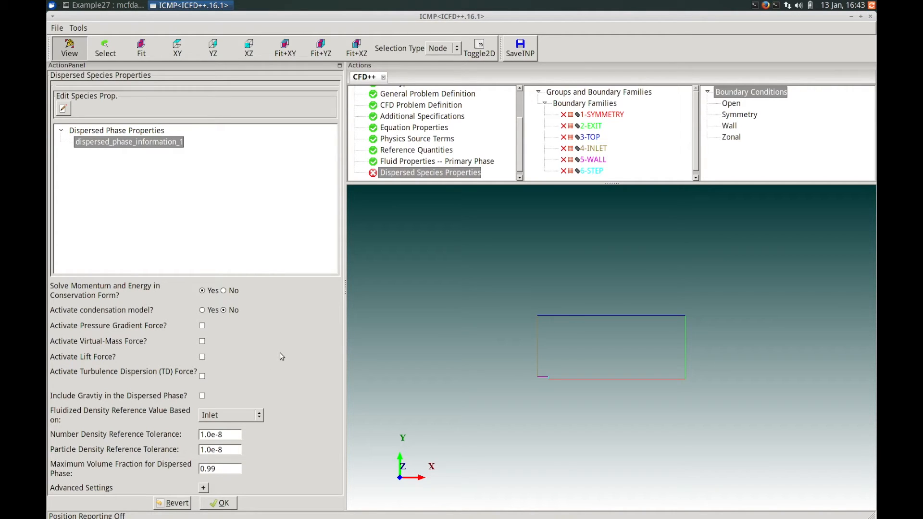
# - Set the number density and particle density reference tolerances to 1.0e-6 and accept the dispersed species properties
pyautogui.click(239, 434)
pyautogui.press('BackSpace')
pyautogui.write('6')
pyautogui.click(231, 450)
pyautogui.press('BackSpace')
pyautogui.write('6')
pyautogui.click(225, 503)
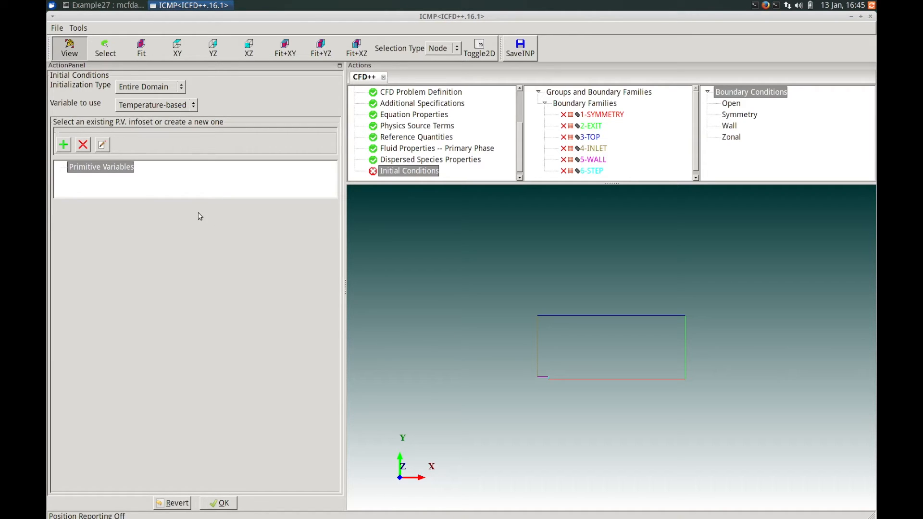
# - Keep the initial conditions on Entire Domain initialization with Temperature-based variables
pyautogui.click(183, 86)
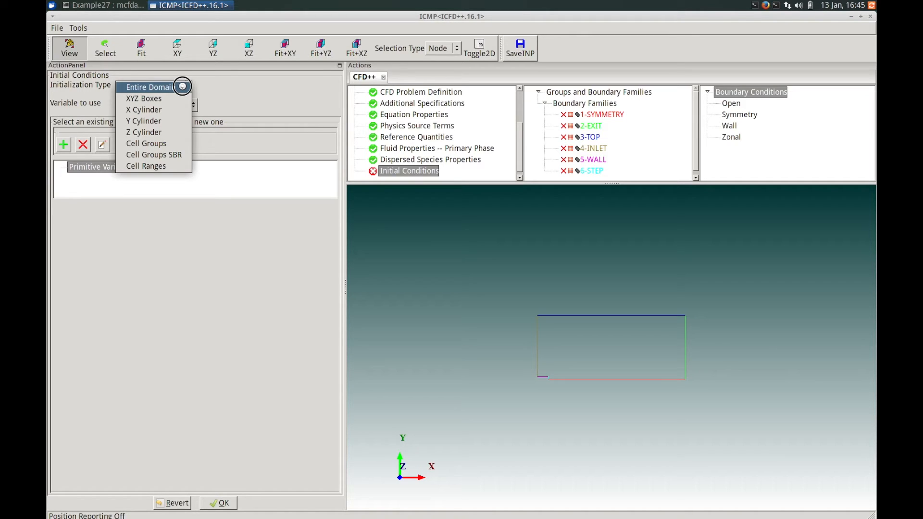
pyautogui.click(182, 86)
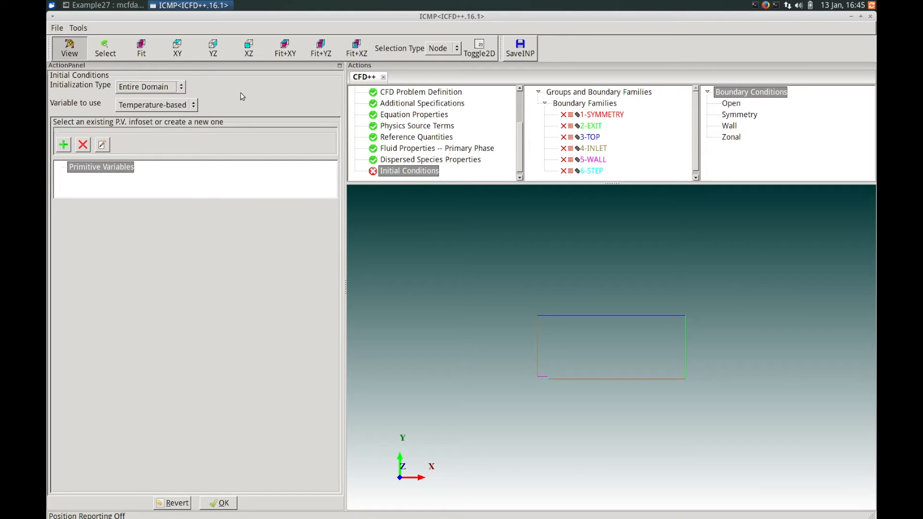
pyautogui.click(194, 105)
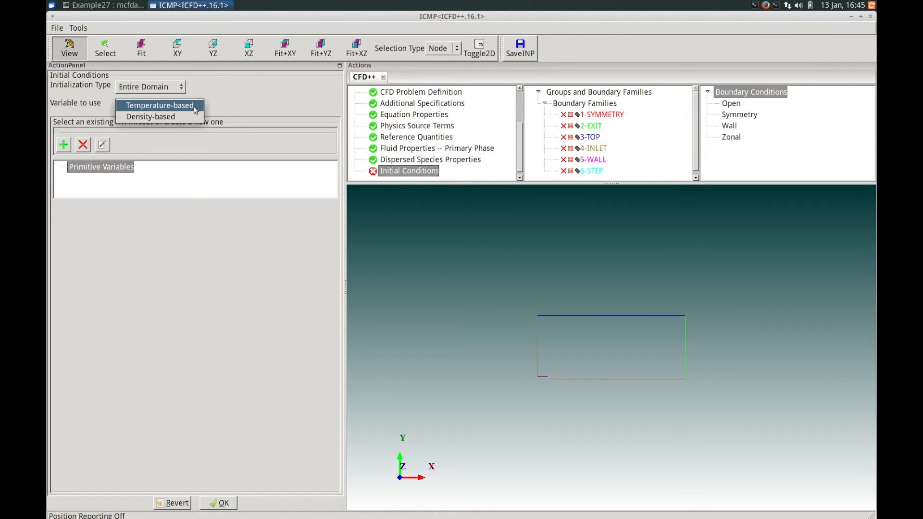
pyautogui.click(196, 107)
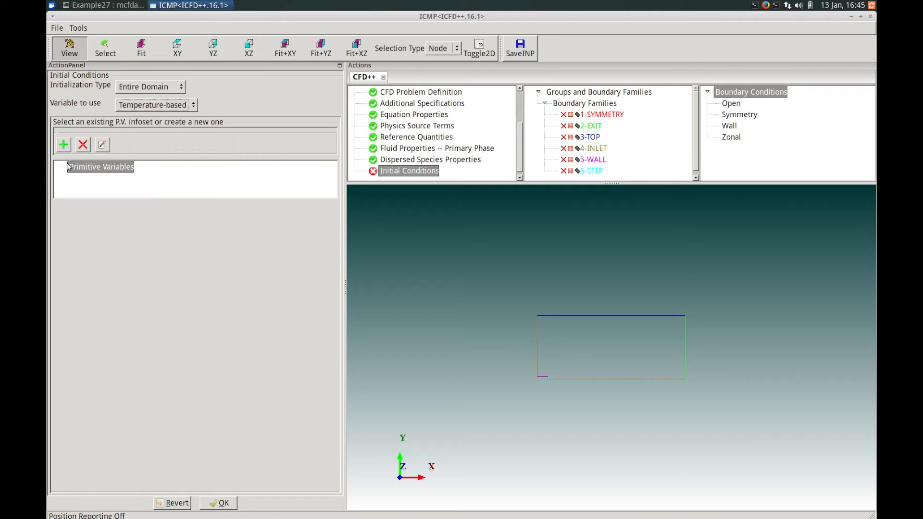
# - Create a primitive variables infoset, select it for the initial conditions and open it for editing
pyautogui.click(62, 148)
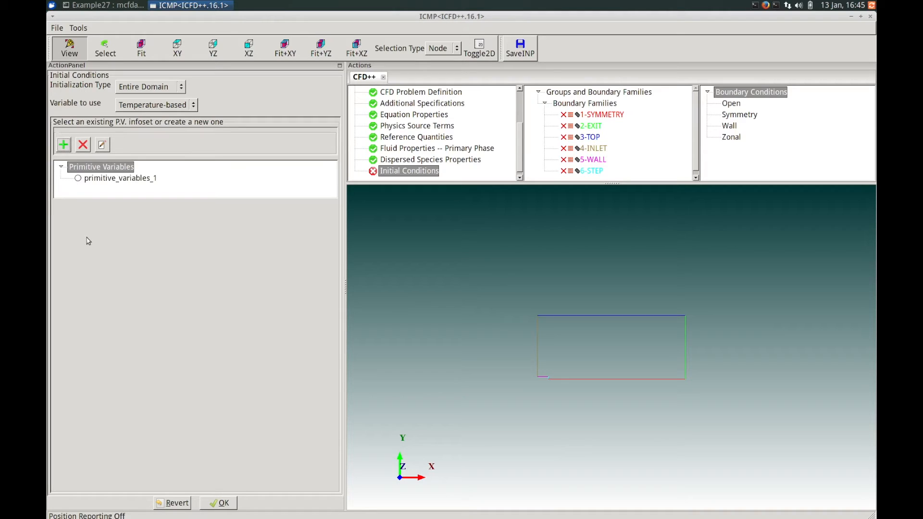
pyautogui.click(91, 179)
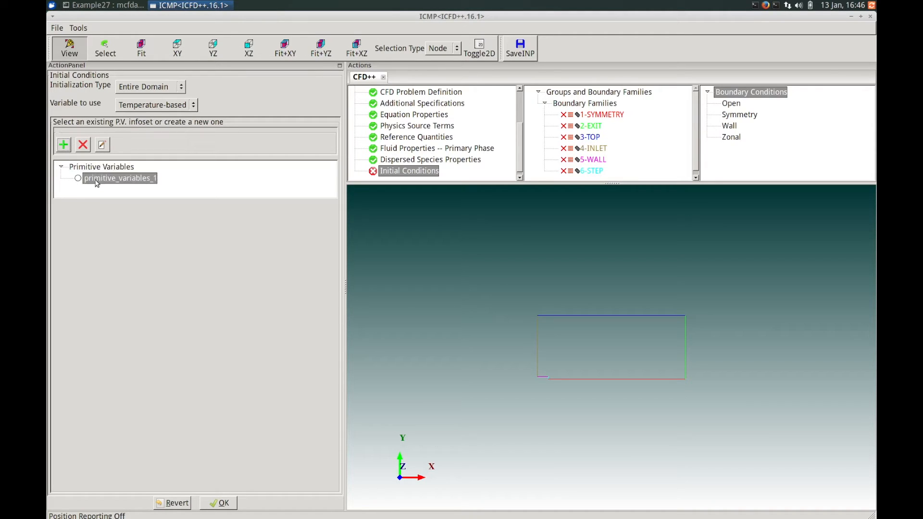
pyautogui.click(79, 179)
pyautogui.click(102, 145)
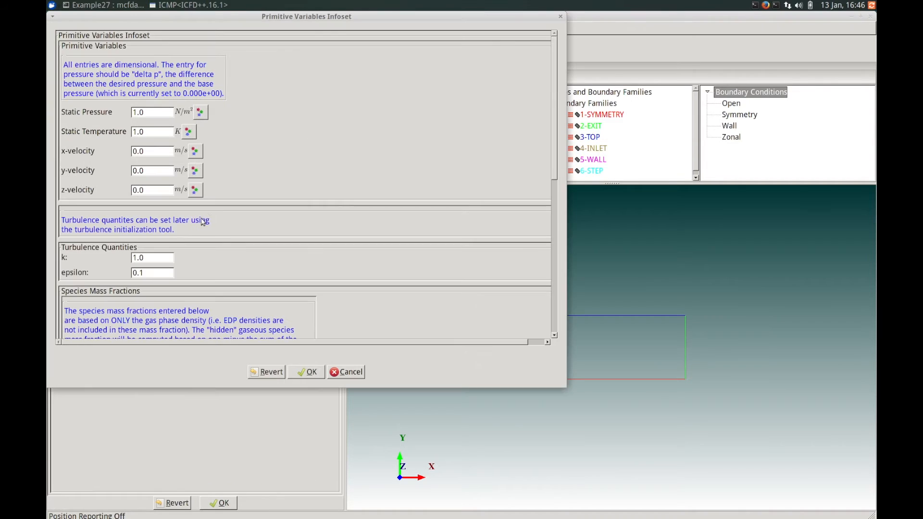
pyautogui.moveTo(249, 20); pyautogui.dragTo(332, 66)
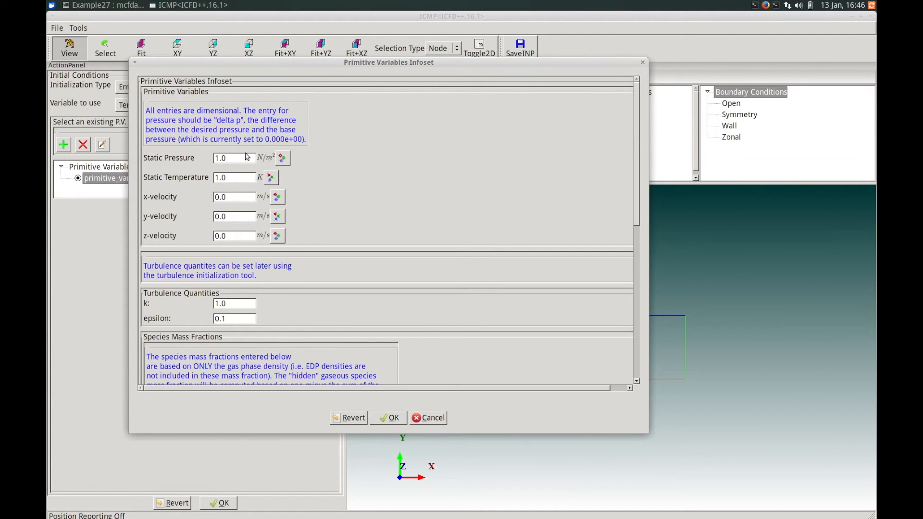
# - Set the infoset's static pressure to 70000 N/m², static temperature to 288 K and x-velocity to 600 m/s
pyautogui.moveTo(229, 157); pyautogui.dragTo(215, 157)
pyautogui.write('70000')
pyautogui.click(236, 178)
pyautogui.press('BackSpace')
pyautogui.write('288')
pyautogui.click(238, 196)
pyautogui.press('BackSpace')
pyautogui.press('BackSpace')
pyautogui.press('BackSpace')
pyautogui.write('600')
# - Set the O2 species mass fraction in the primitive variables infoset to 0.21
pyautogui.moveTo(636, 219); pyautogui.dragTo(636, 238)
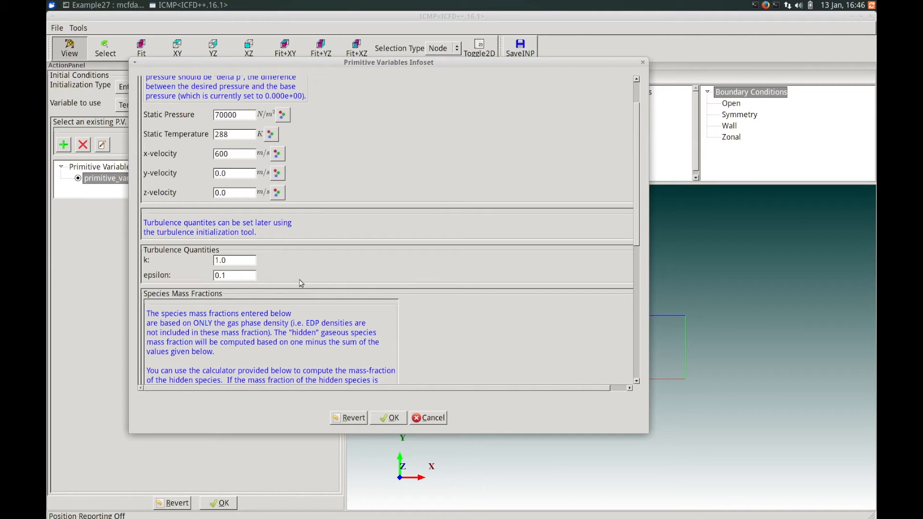
pyautogui.moveTo(636, 239); pyautogui.dragTo(633, 313)
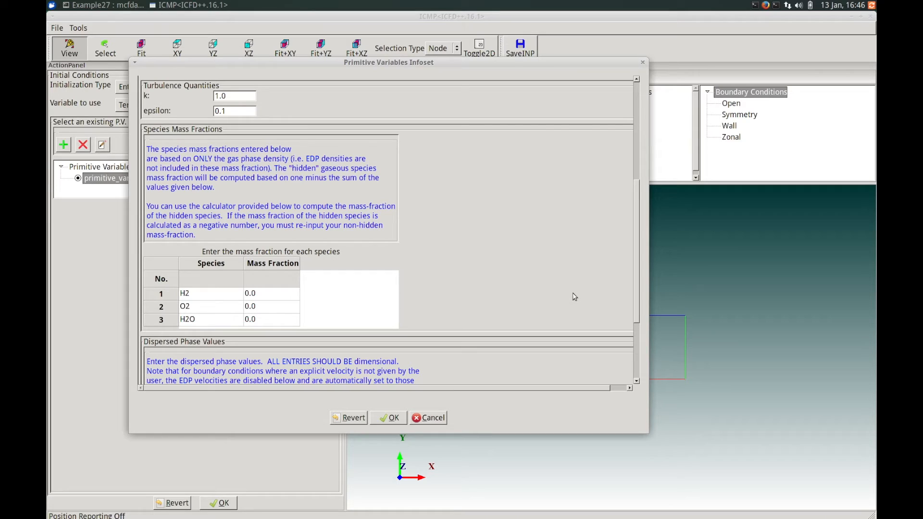
pyautogui.scroll(-1, 636, 300)
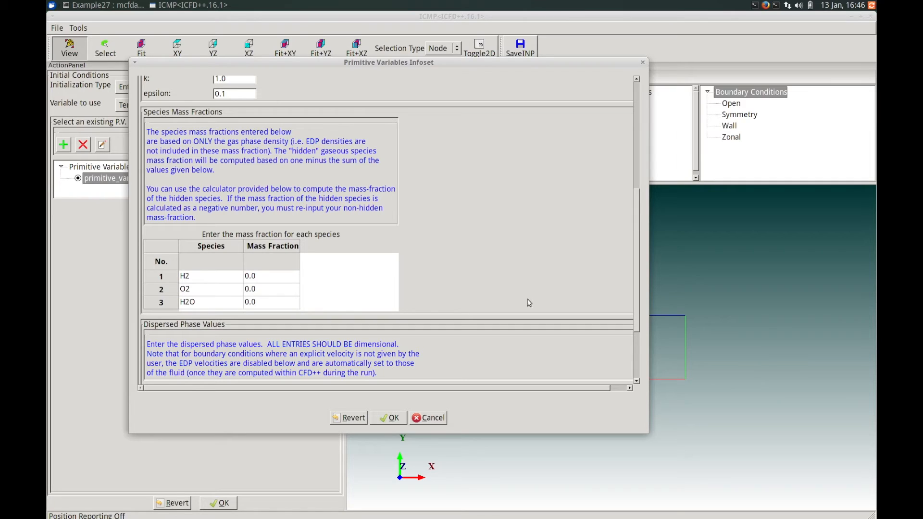
pyautogui.click(267, 289)
pyautogui.click(286, 289)
pyautogui.press('BackSpace')
pyautogui.write('21')
# - Set the H20 dispersed phase x-velocity to 600 m/s and temperature to 288 K, and accept the initial conditions
pyautogui.moveTo(635, 242); pyautogui.dragTo(636, 292)
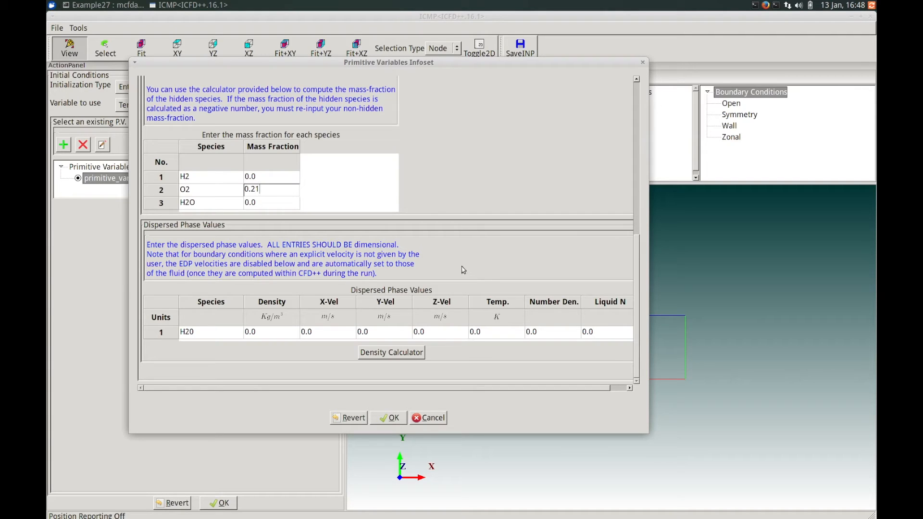
pyautogui.doubleClick(324, 332)
pyautogui.write('0.')
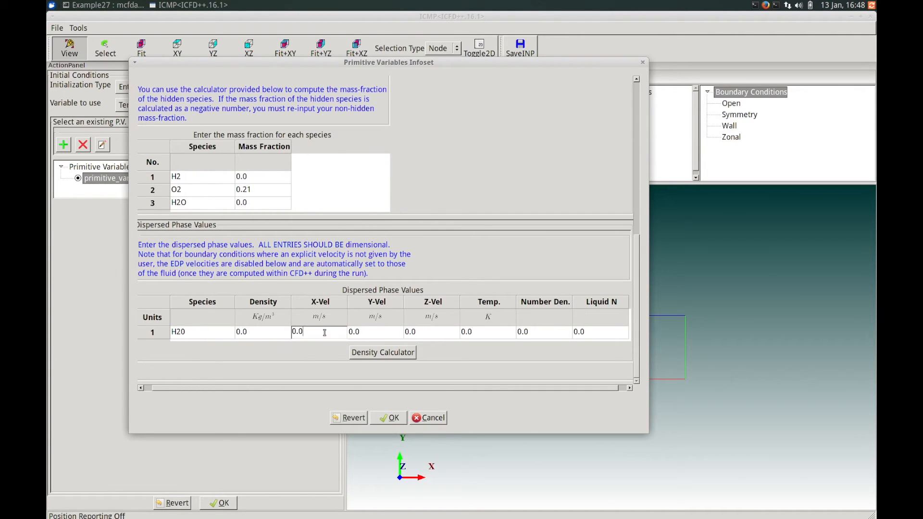
pyautogui.press('BackSpace')
pyautogui.press('BackSpace')
pyautogui.write('600')
pyautogui.click(485, 334)
pyautogui.doubleClick(485, 333)
pyautogui.press('BackSpace')
pyautogui.write('288')
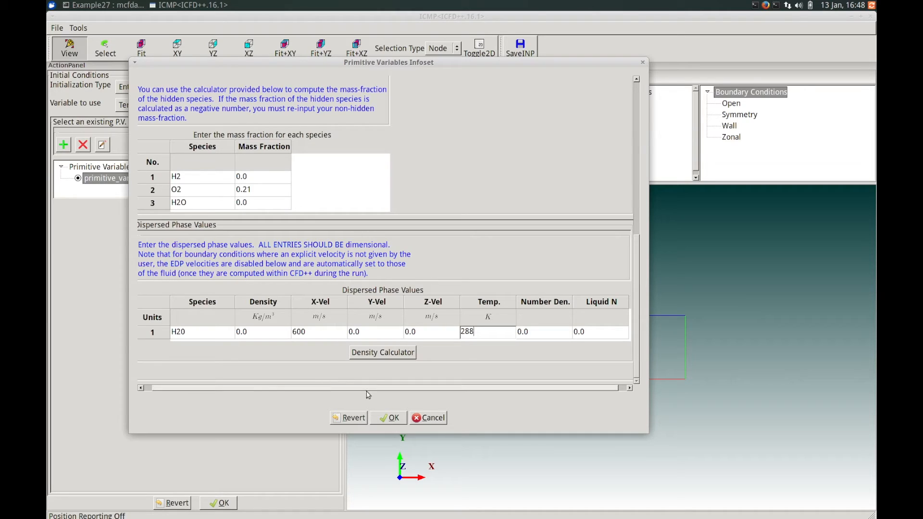
pyautogui.click(392, 418)
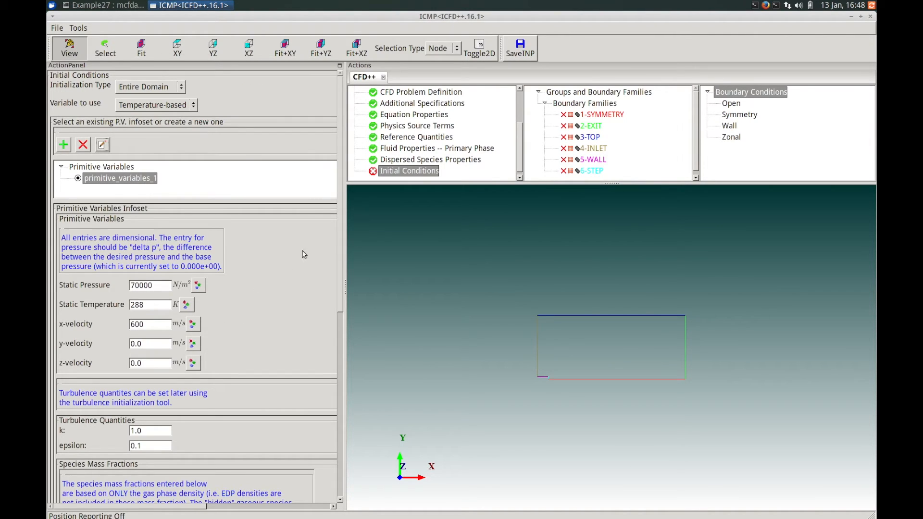
pyautogui.moveTo(343, 238); pyautogui.dragTo(344, 430)
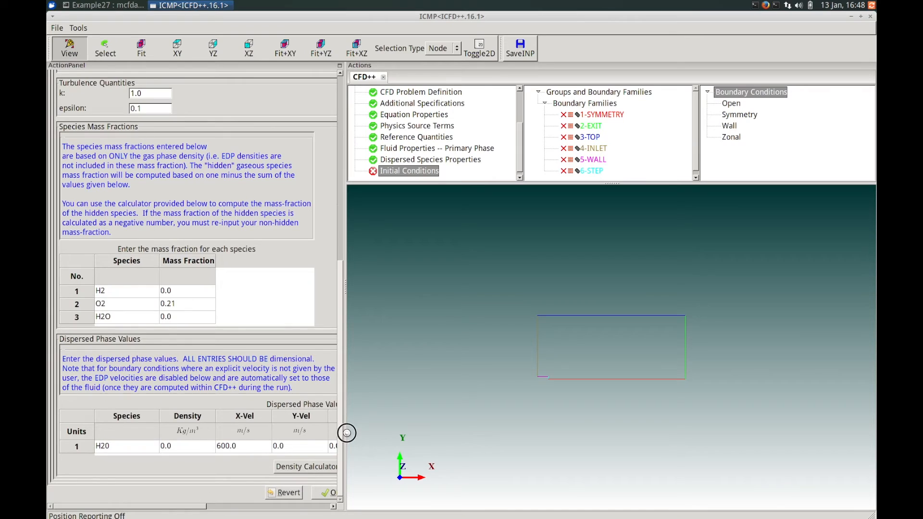
pyautogui.moveTo(203, 508); pyautogui.dragTo(254, 508)
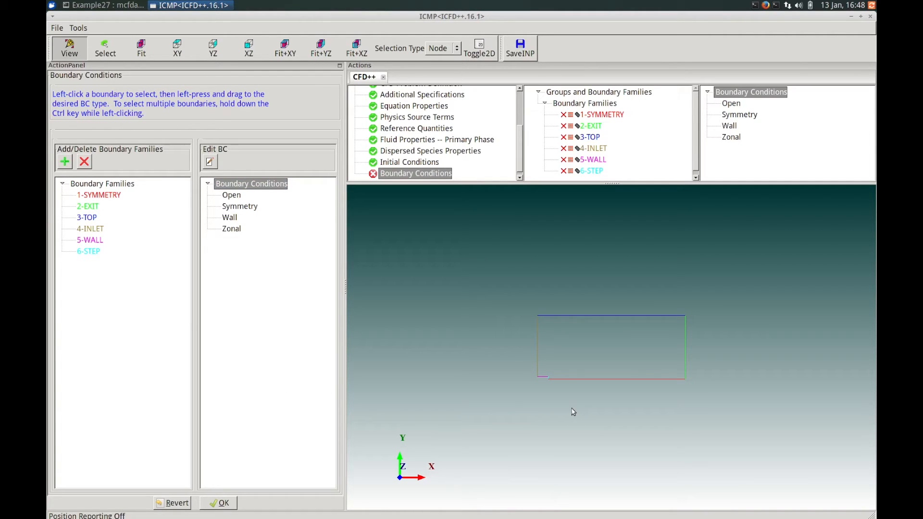
# - Assign the 1-SYMMETRY boundary family a symmetry boundary condition with the symmetry type Symmetry
pyautogui.scroll(1, 590, 414)
pyautogui.moveTo(589, 414); pyautogui.dragTo(592, 363, button='right')
pyautogui.moveTo(601, 366); pyautogui.dragTo(618, 354, button='middle')
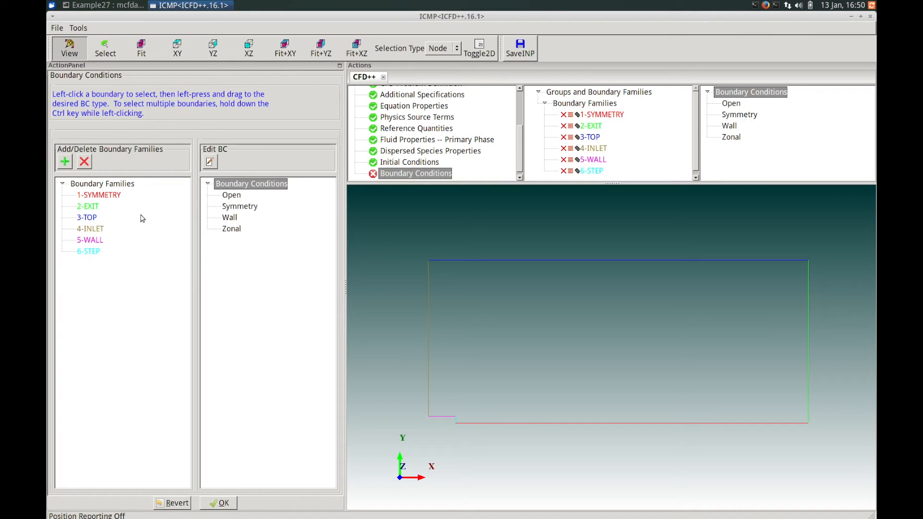
pyautogui.click(115, 195)
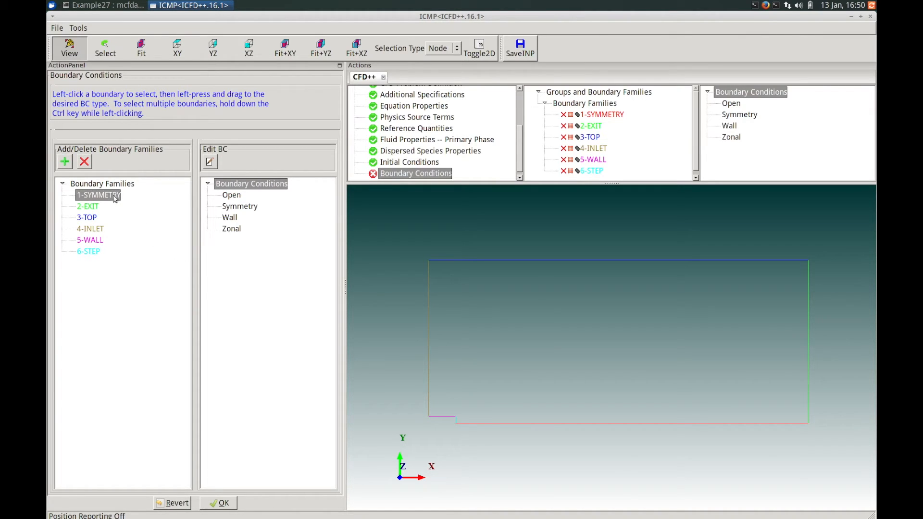
pyautogui.moveTo(111, 195); pyautogui.dragTo(235, 210)
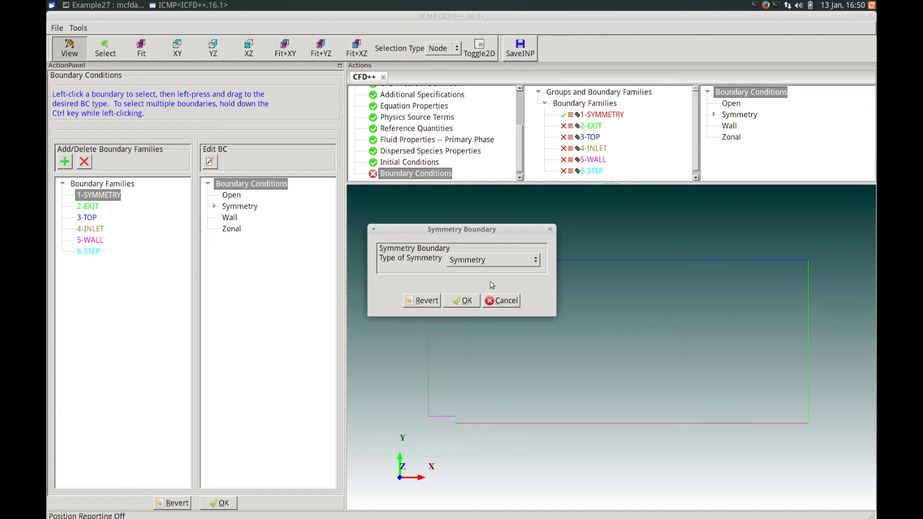
pyautogui.click(538, 261)
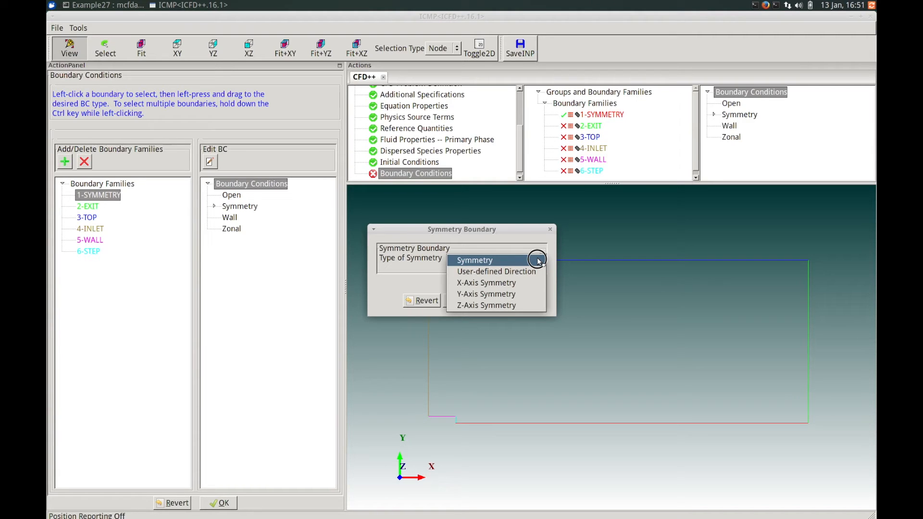
pyautogui.click(491, 261)
pyautogui.click(464, 301)
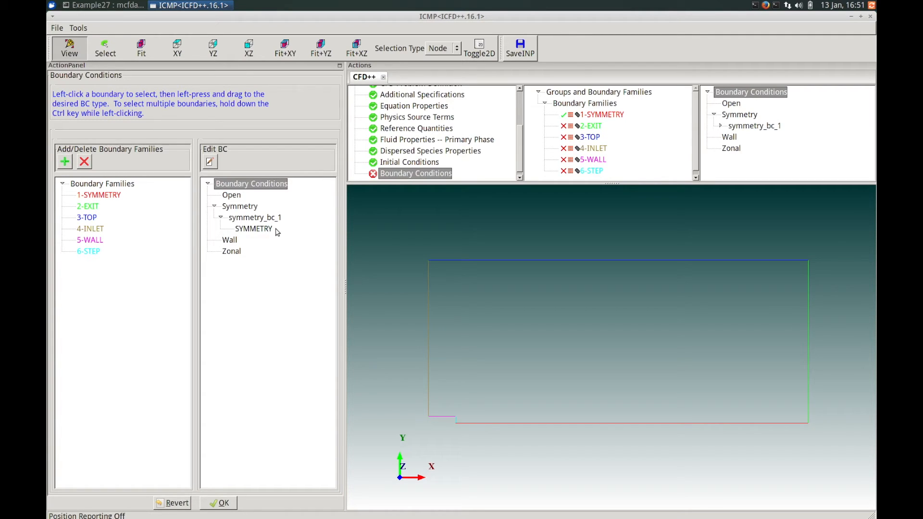
# - Assign 2-EXIT an open, Outflow Only boundary condition with no imposed condition and the Supersonic Outflow type
pyautogui.moveTo(273, 223)
pyautogui.click(93, 208)
pyautogui.moveTo(106, 213); pyautogui.dragTo(232, 199)
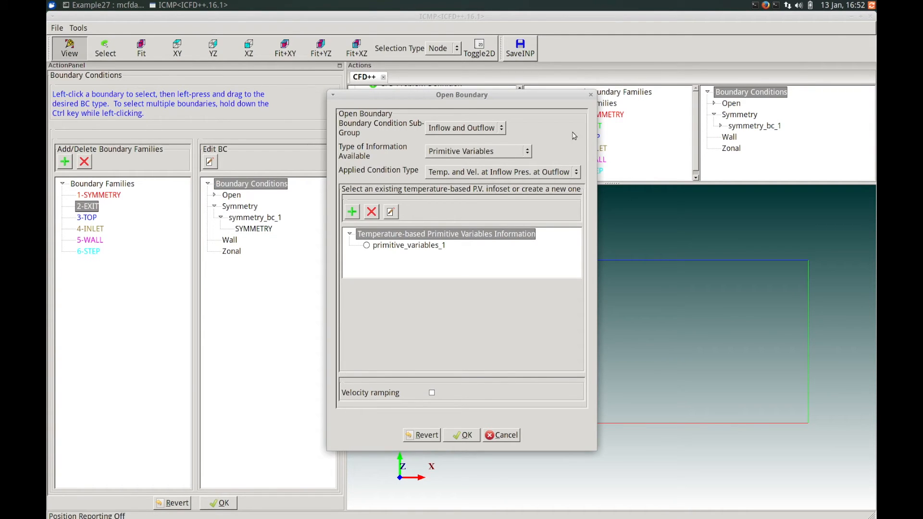
pyautogui.click(501, 128)
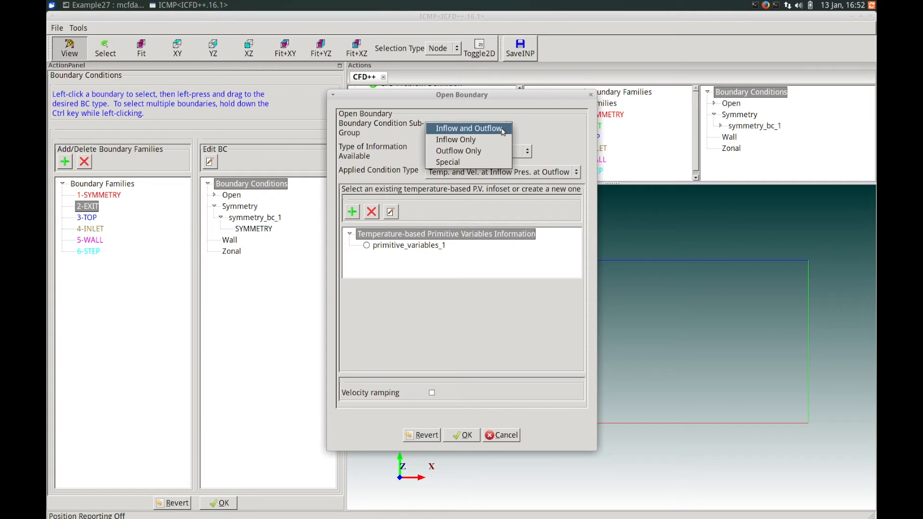
pyautogui.click(470, 151)
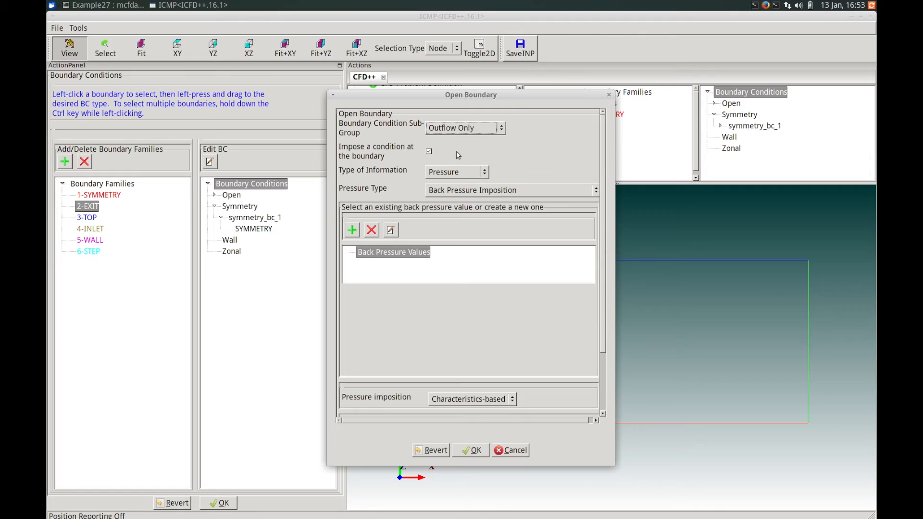
pyautogui.click(429, 151)
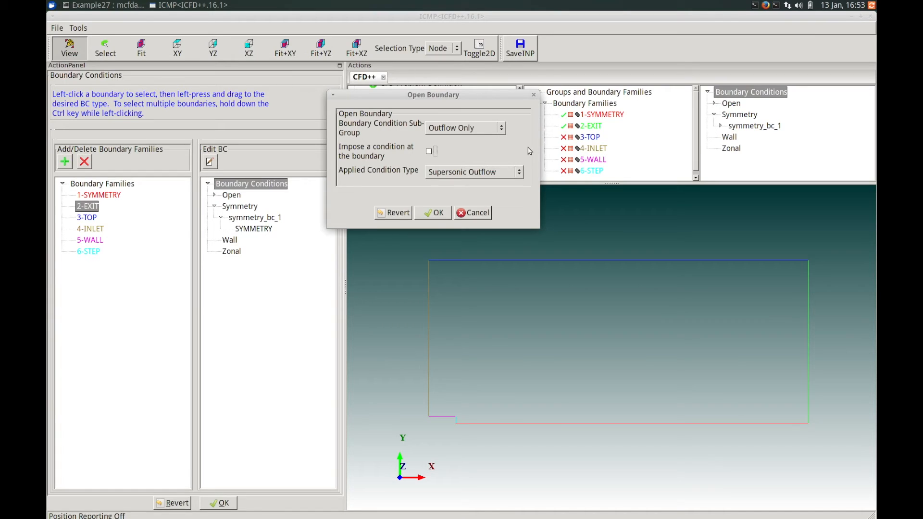
pyautogui.click(522, 173)
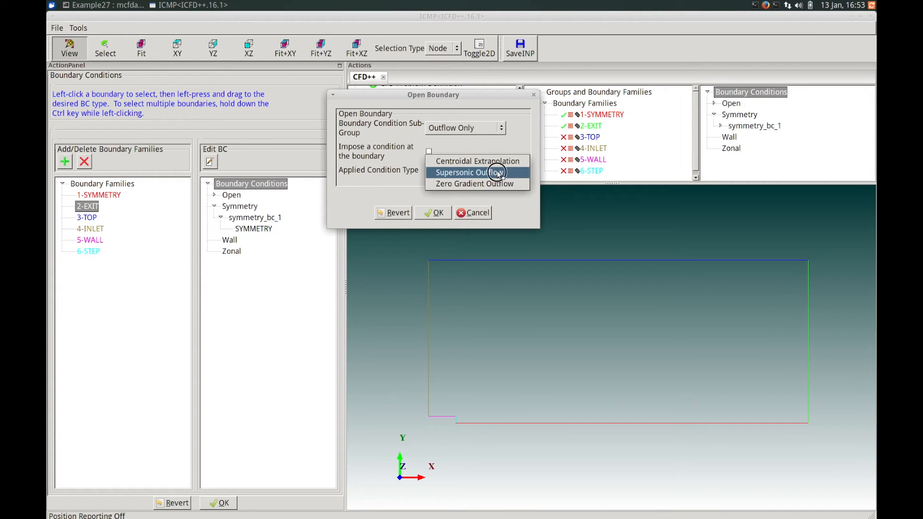
pyautogui.click(498, 173)
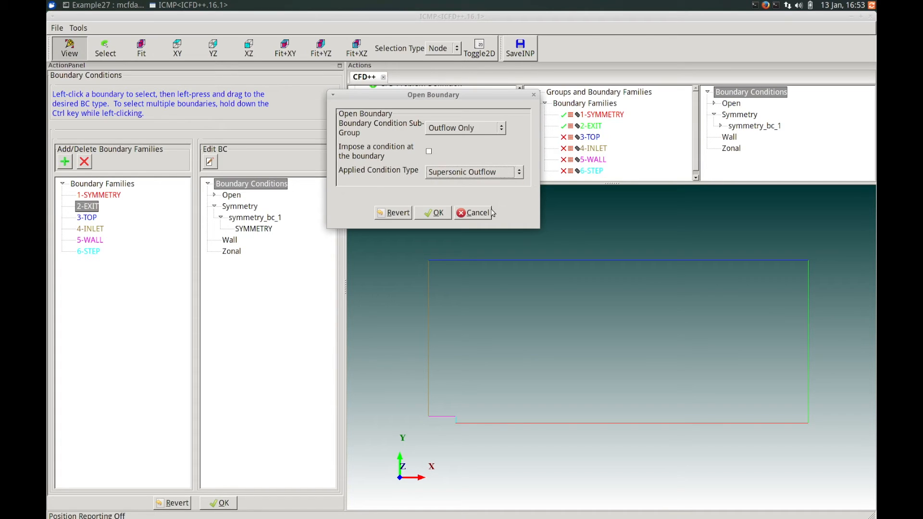
pyautogui.click(440, 212)
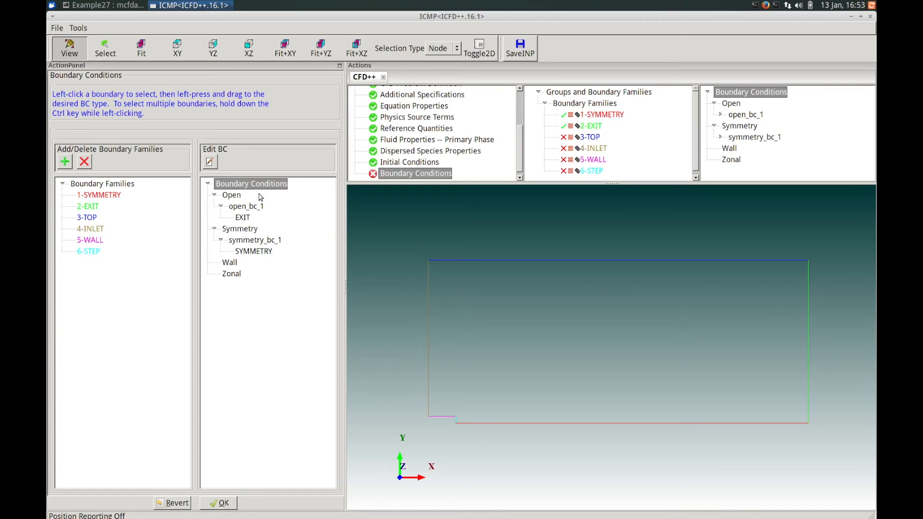
# - Assign 3-TOP an open, Inflow and Outflow boundary condition using Primitive Variables and the Characteristics-based condition type
pyautogui.click(91, 219)
pyautogui.click(571, 138)
pyautogui.click(571, 138)
pyautogui.moveTo(89, 222); pyautogui.dragTo(231, 197)
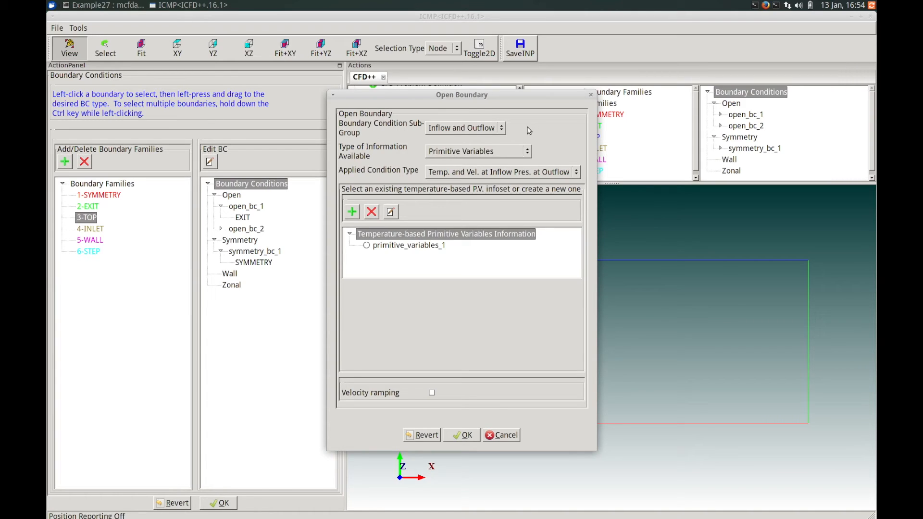
pyautogui.click(503, 130)
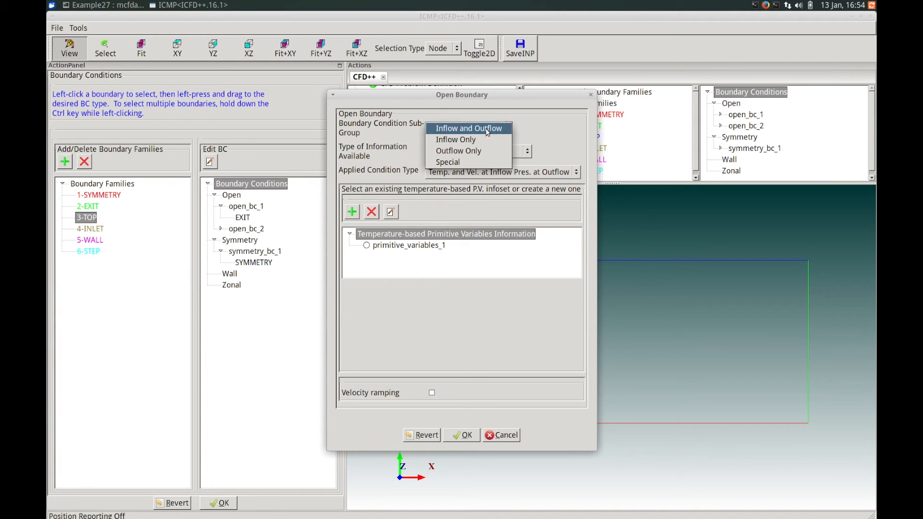
pyautogui.click(502, 131)
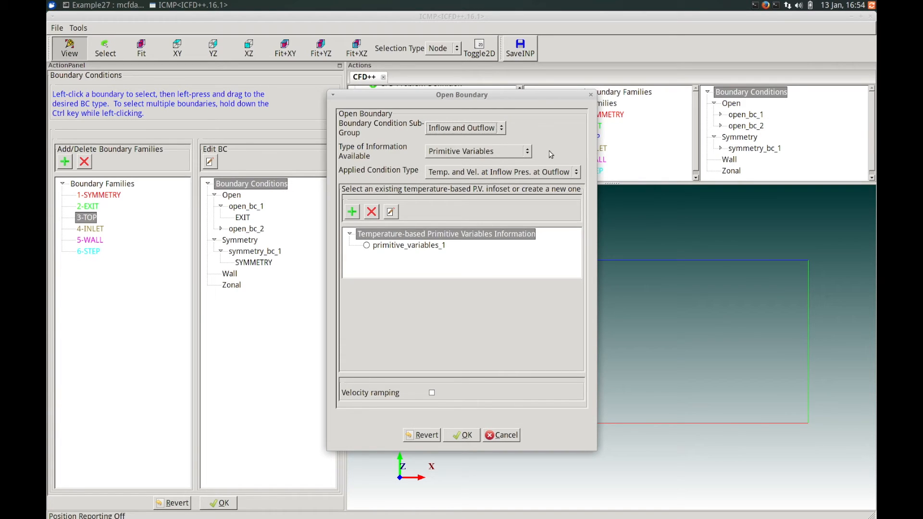
pyautogui.click(527, 152)
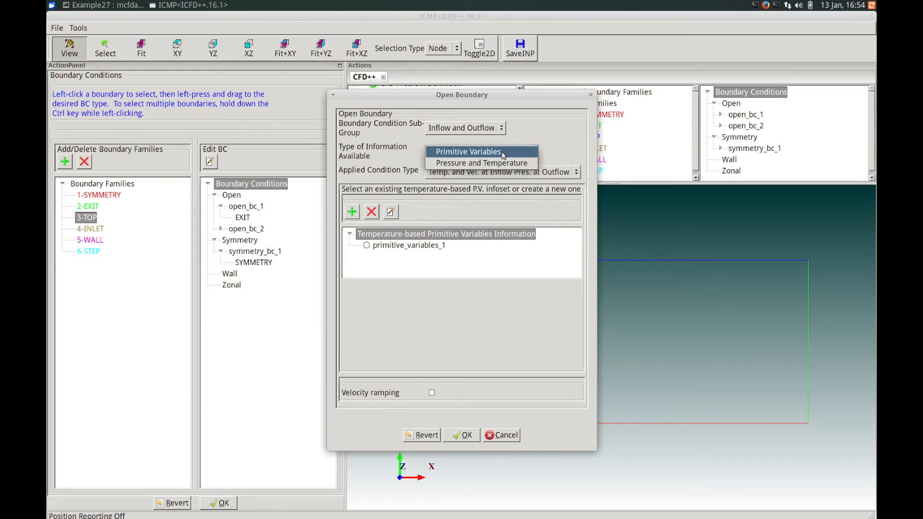
pyautogui.click(503, 155)
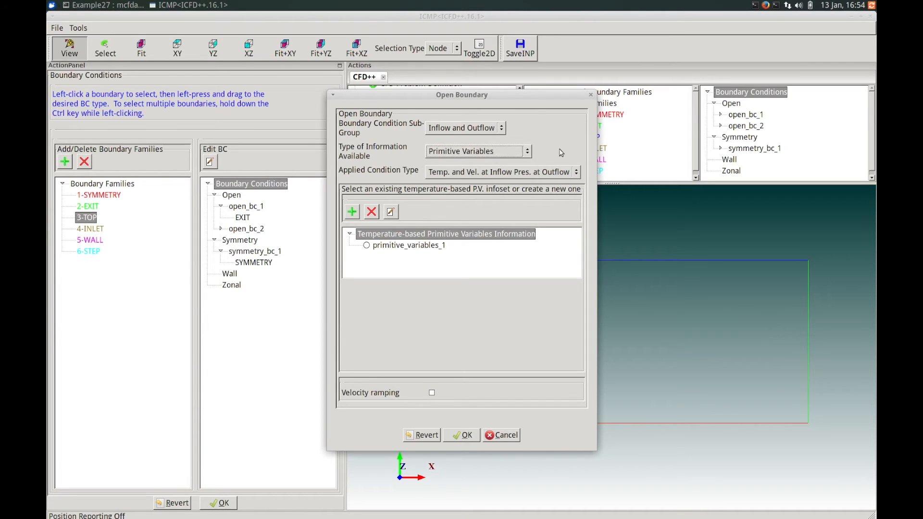
pyautogui.click(577, 174)
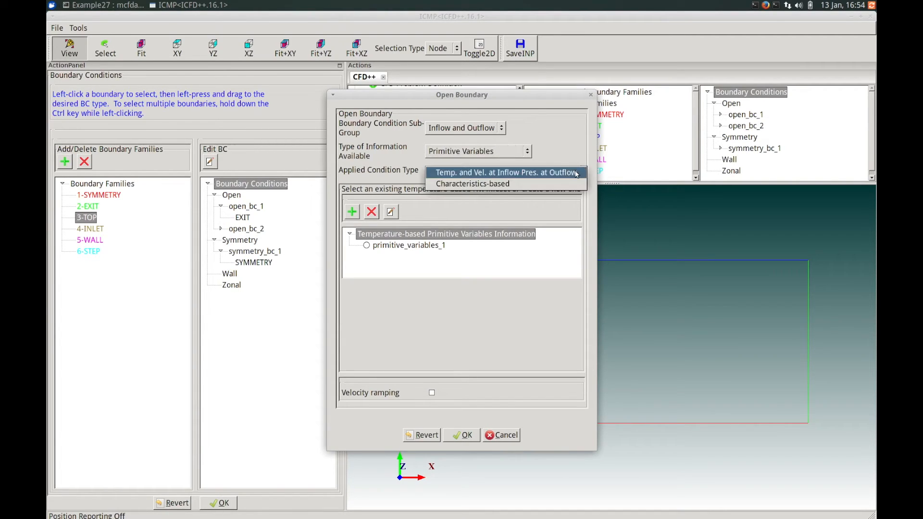
pyautogui.click(541, 183)
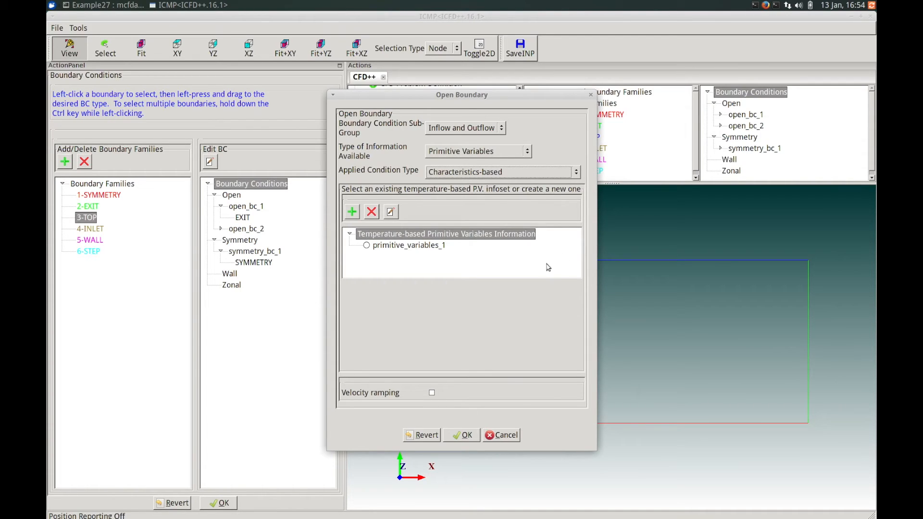
# - Apply the primitive_variables_1 infoset to the 3-TOP boundary, review its values and accept the boundary condition
pyautogui.click(383, 247)
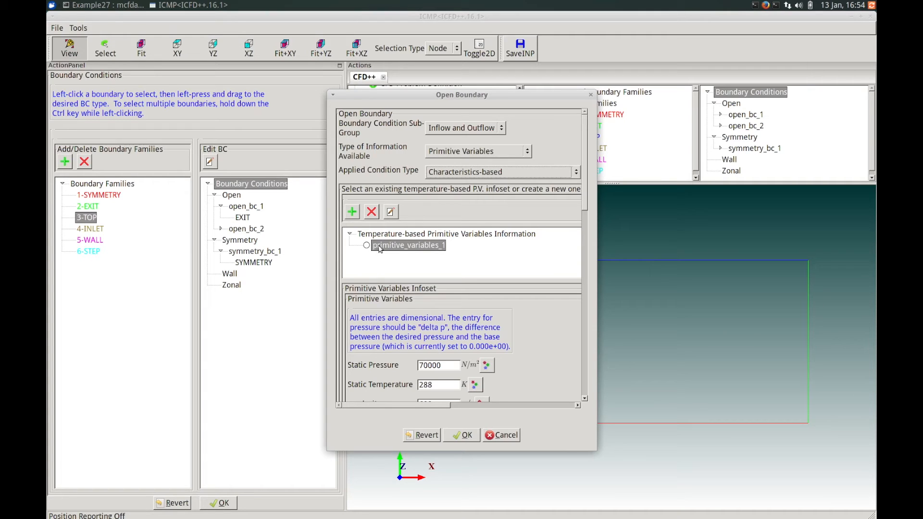
pyautogui.click(366, 245)
pyautogui.moveTo(583, 213); pyautogui.dragTo(577, 291)
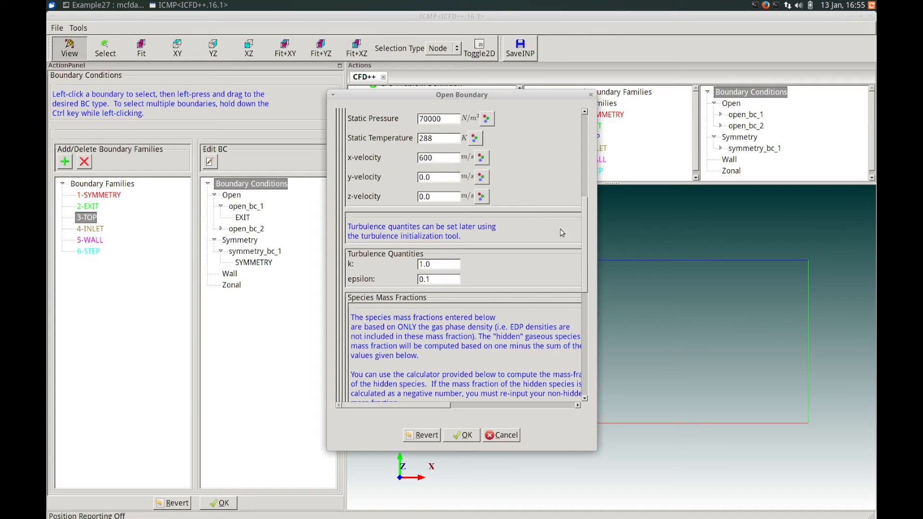
pyautogui.moveTo(584, 234); pyautogui.dragTo(587, 318)
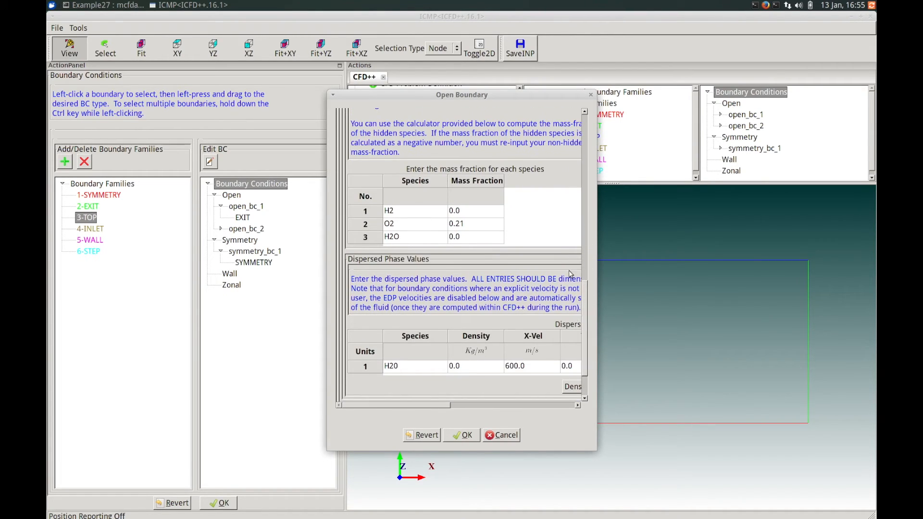
pyautogui.moveTo(584, 341); pyautogui.dragTo(583, 360)
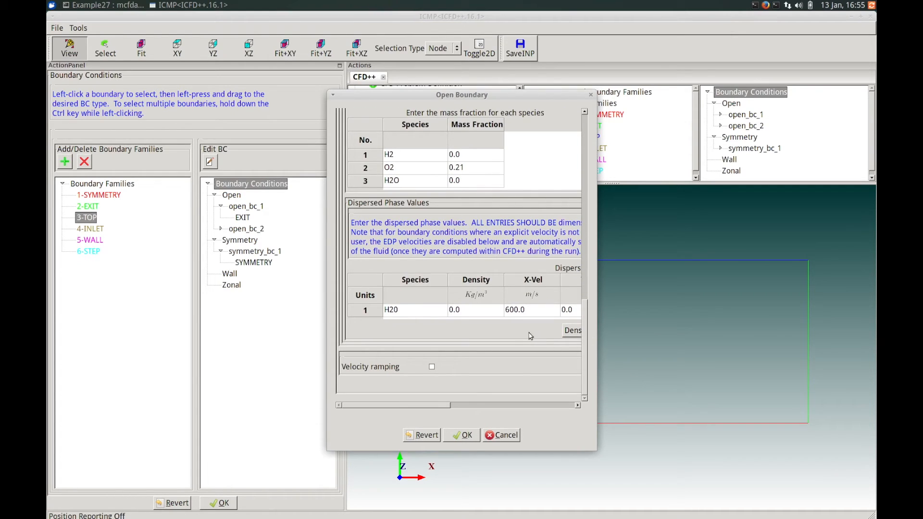
pyautogui.click(462, 435)
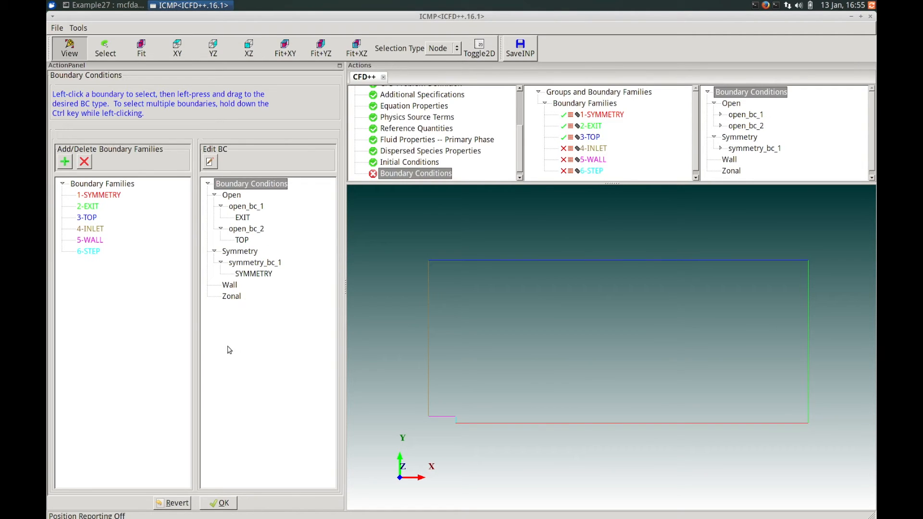
# - Assign 4-INLET an open, Inflow Only boundary condition using Primitive Variables and Supersonic Inflow - Given Temperature
pyautogui.click(89, 229)
pyautogui.moveTo(91, 229); pyautogui.dragTo(233, 197)
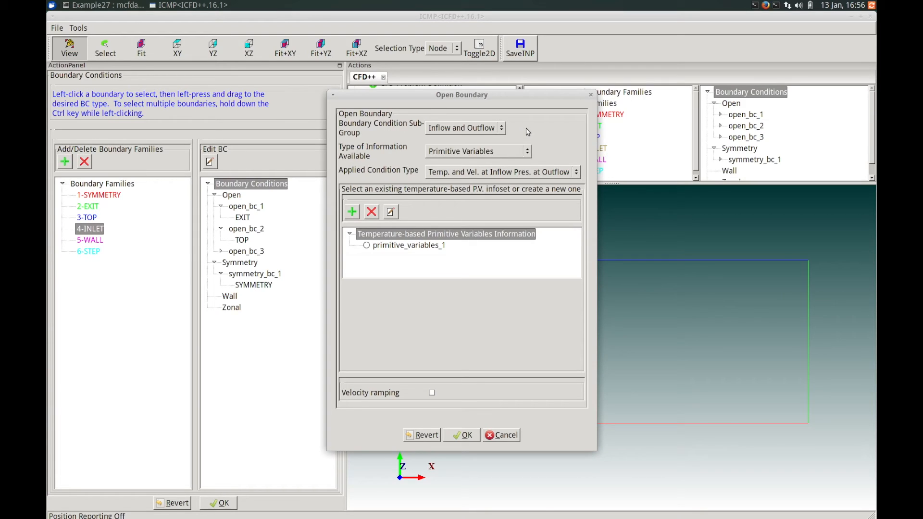
pyautogui.click(502, 128)
pyautogui.click(488, 140)
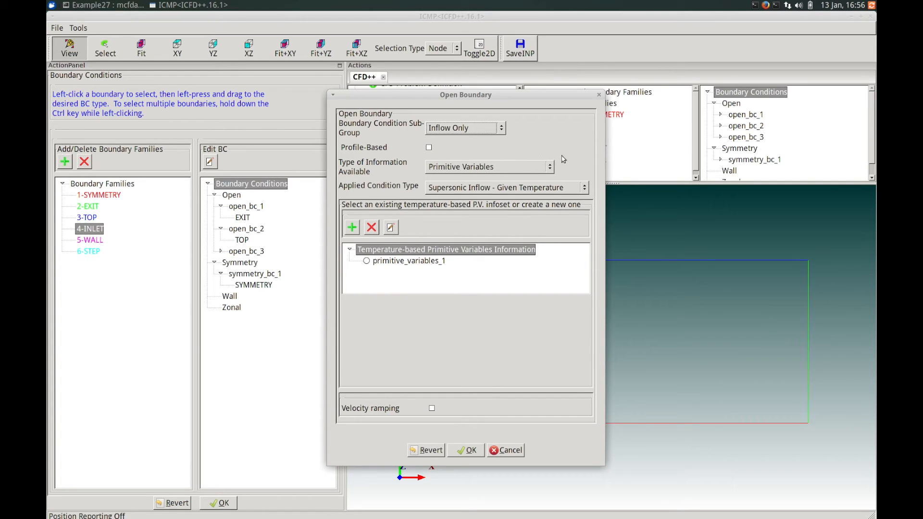
pyautogui.click(552, 168)
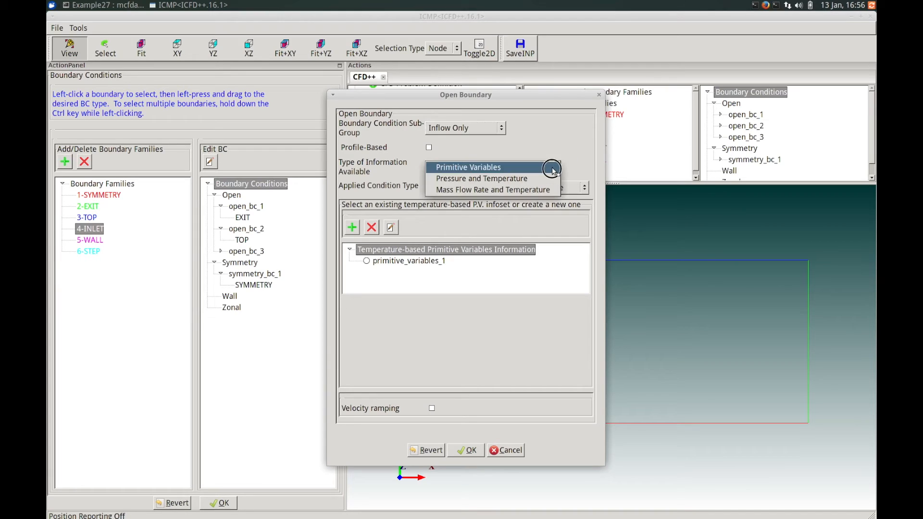
pyautogui.click(519, 168)
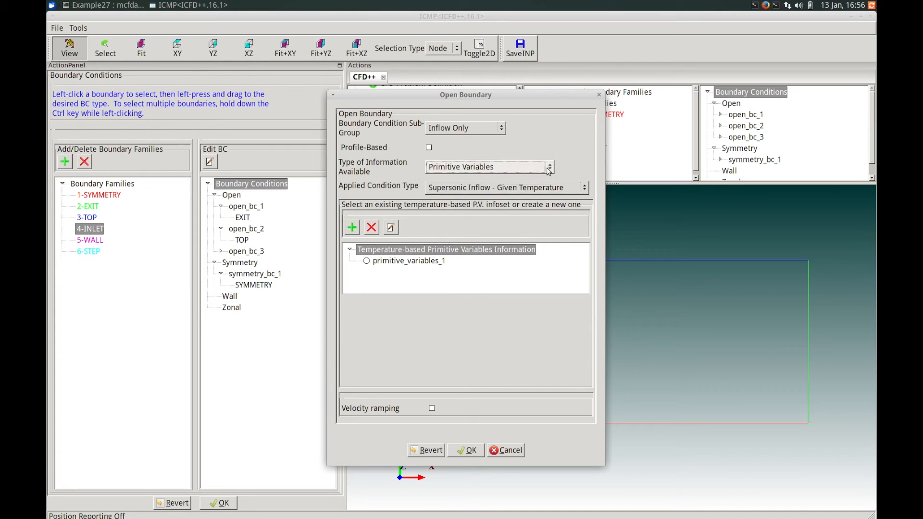
pyautogui.click(584, 189)
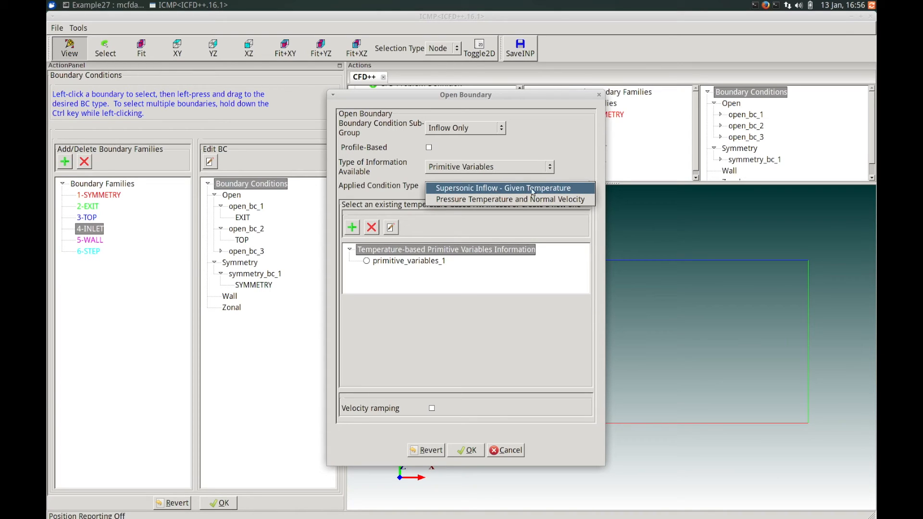
pyautogui.click(567, 188)
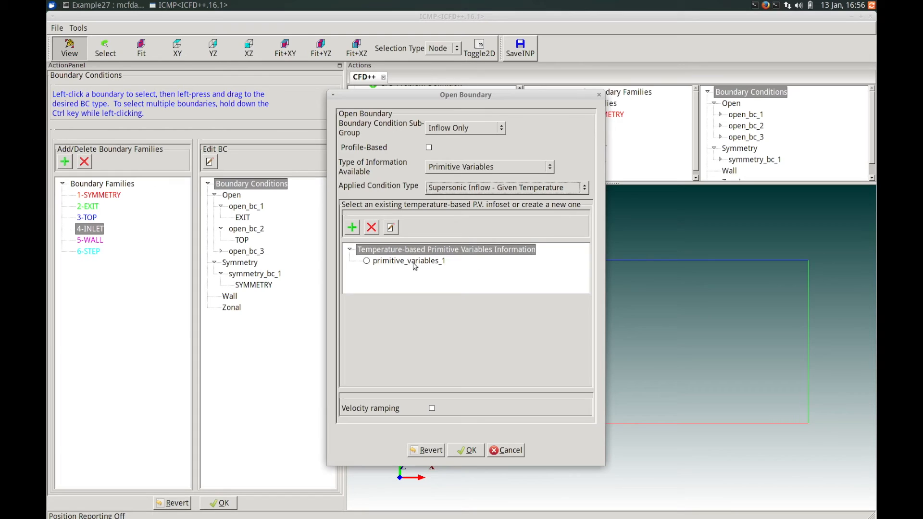
# - Apply the primitive_variables_1 infoset to the 4-INLET boundary, review its values and accept the boundary condition
pyautogui.click(399, 264)
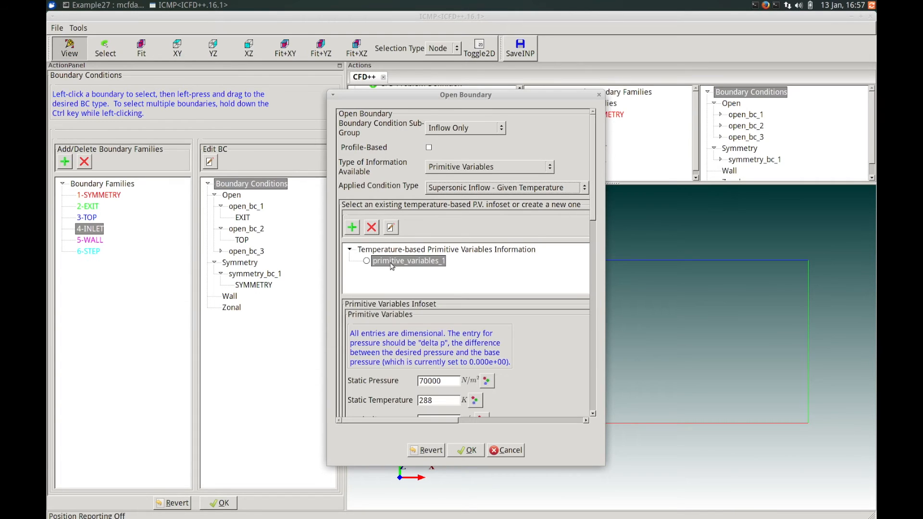
pyautogui.click(367, 261)
pyautogui.moveTo(592, 215); pyautogui.dragTo(595, 252)
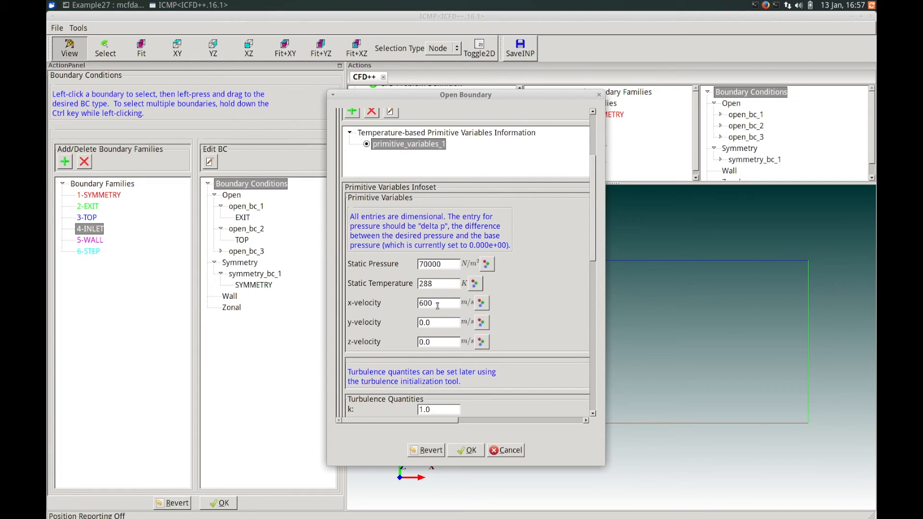
pyautogui.moveTo(595, 259); pyautogui.dragTo(601, 406)
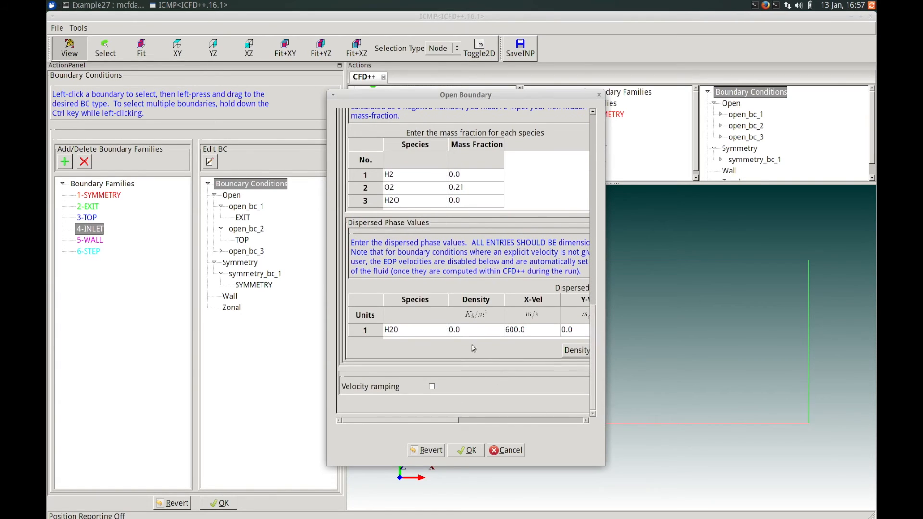
pyautogui.click(465, 450)
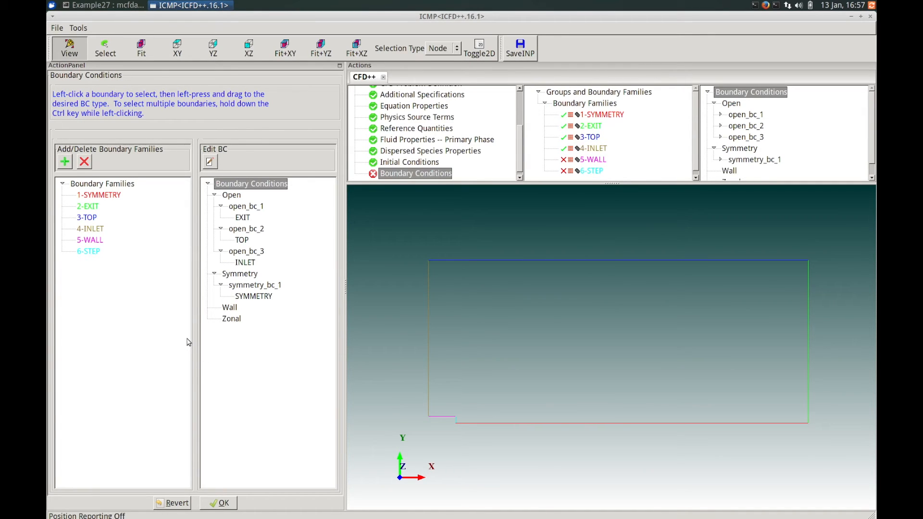
# - Examine the 5-WALL boundary and the adjoining step near the lower corner of the inlet edge
pyautogui.click(91, 241)
pyautogui.click(570, 161)
pyautogui.moveTo(434, 431); pyautogui.dragTo(430, 418, button='right')
pyautogui.moveTo(431, 418); pyautogui.dragTo(472, 402, button='middle')
pyautogui.moveTo(459, 429); pyautogui.dragTo(452, 409, button='right')
pyautogui.moveTo(452, 409); pyautogui.dragTo(551, 361, button='middle')
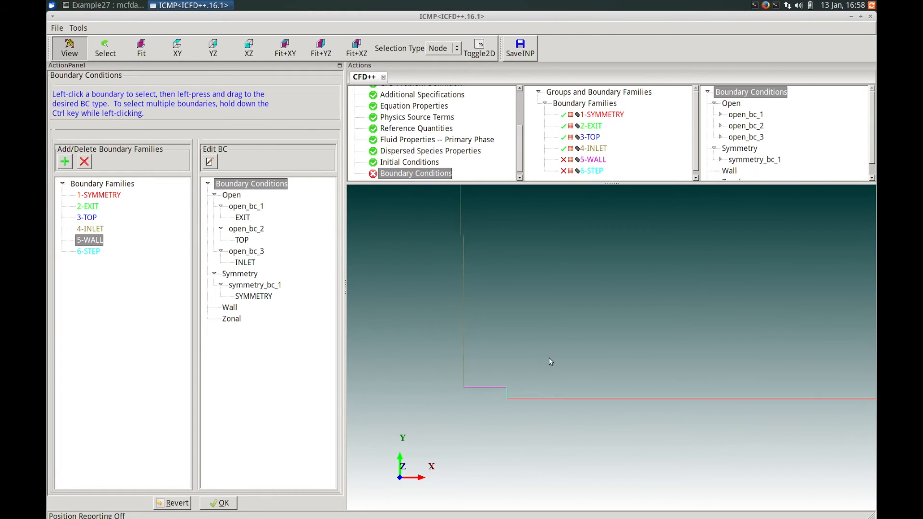
pyautogui.moveTo(518, 425); pyautogui.dragTo(512, 388, button='right')
pyautogui.moveTo(510, 385); pyautogui.dragTo(567, 373, button='middle')
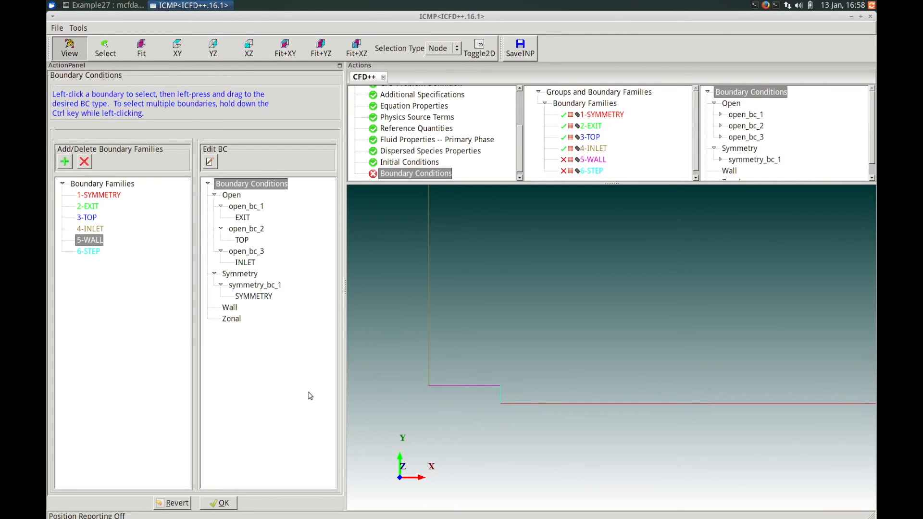
# - Assign 5-WALL a Viscous wall boundary condition with Wall Function integration and Adiabatic heat transfer, and review its summary
pyautogui.moveTo(96, 240); pyautogui.dragTo(229, 310)
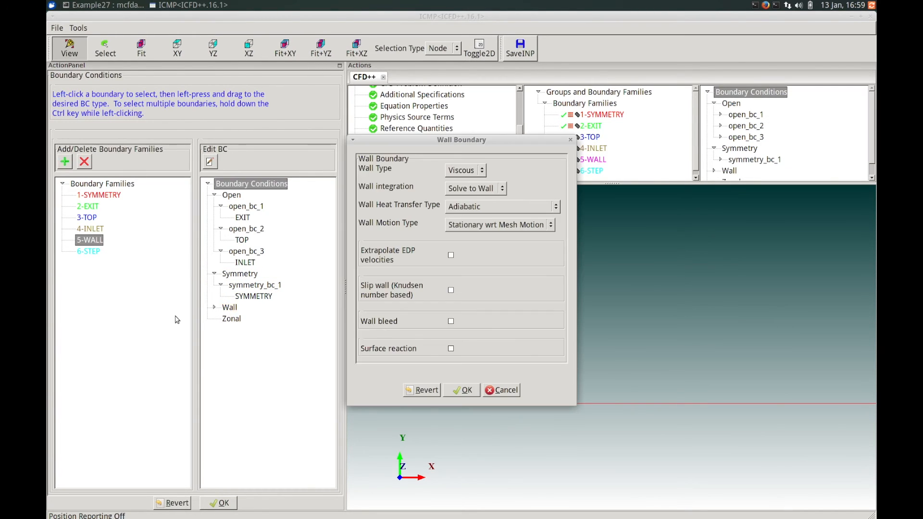
pyautogui.click(485, 172)
pyautogui.click(485, 173)
pyautogui.click(499, 188)
pyautogui.click(497, 201)
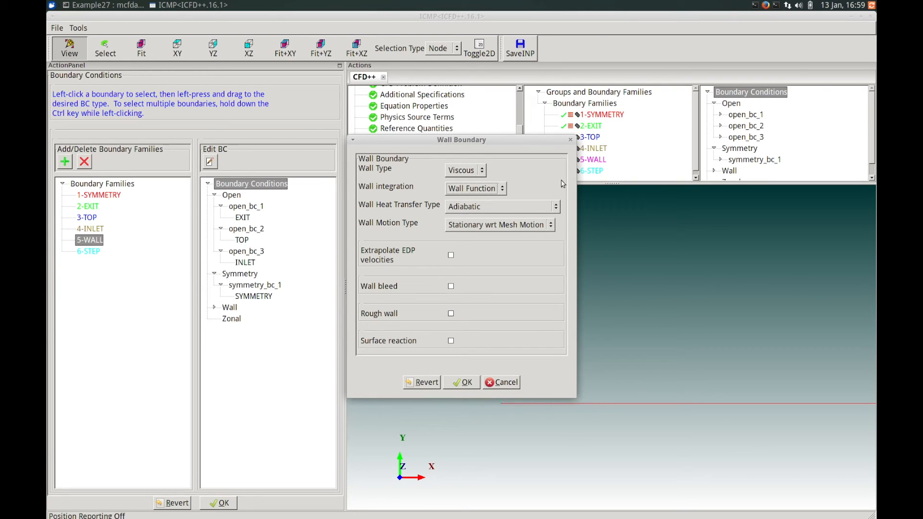
pyautogui.click(561, 208)
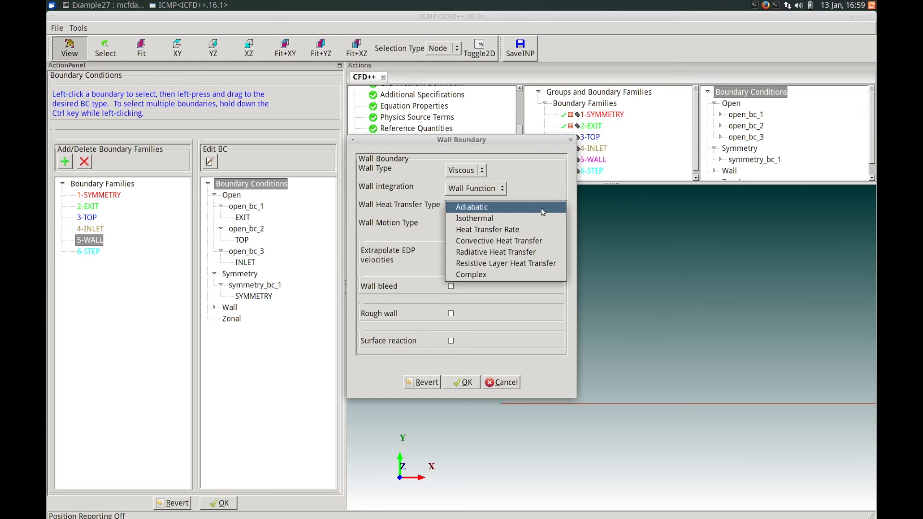
pyautogui.click(504, 208)
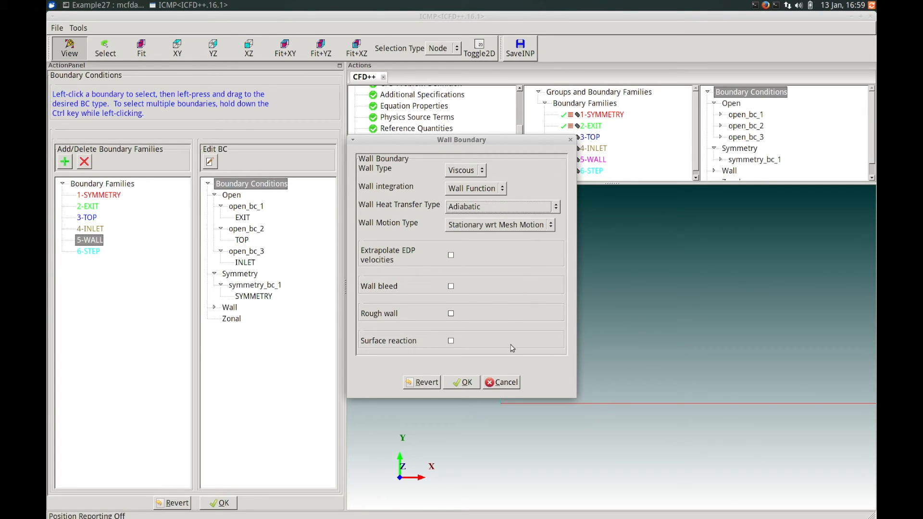
pyautogui.click(465, 382)
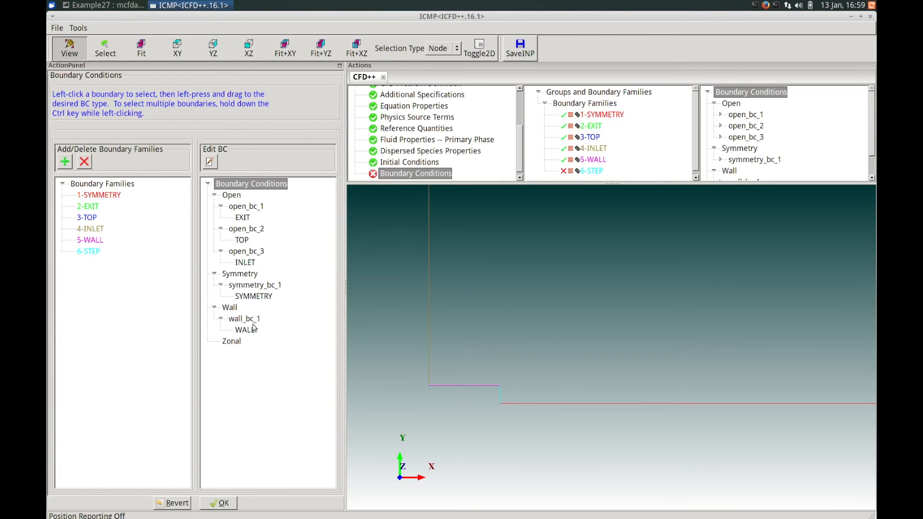
pyautogui.moveTo(255, 324)
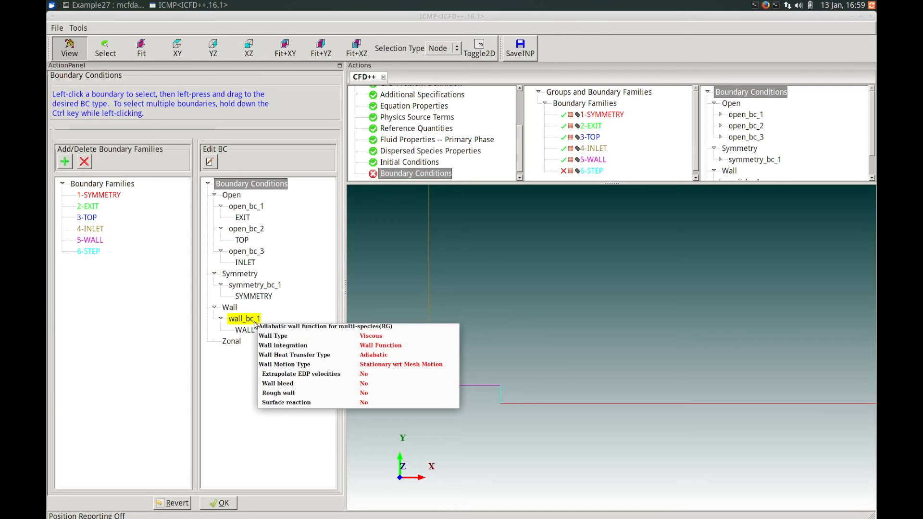
# - Assign 6-STEP an open, Inflow Only boundary condition using Primitive Variables and Supersonic Inflow - Given Temperature
pyautogui.click(91, 255)
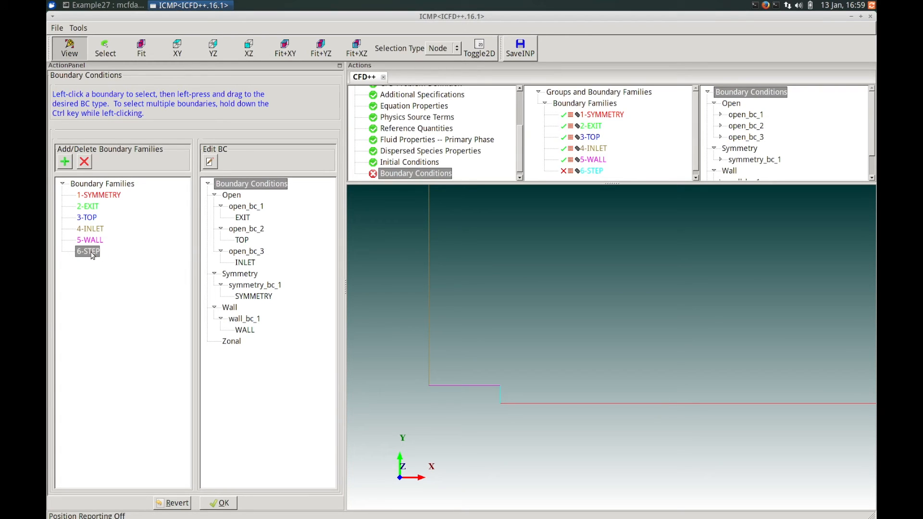
pyautogui.moveTo(92, 255); pyautogui.dragTo(572, 176)
pyautogui.moveTo(88, 253); pyautogui.dragTo(233, 198)
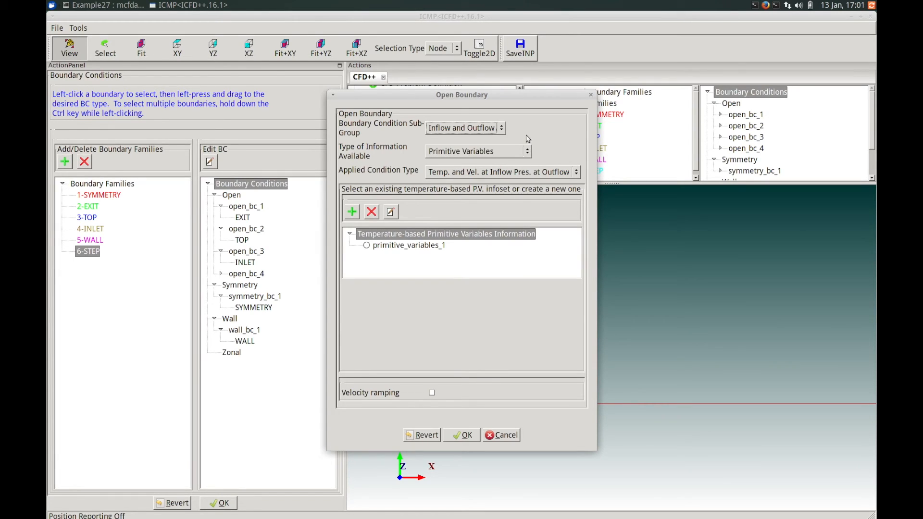
pyautogui.click(497, 129)
pyautogui.click(493, 141)
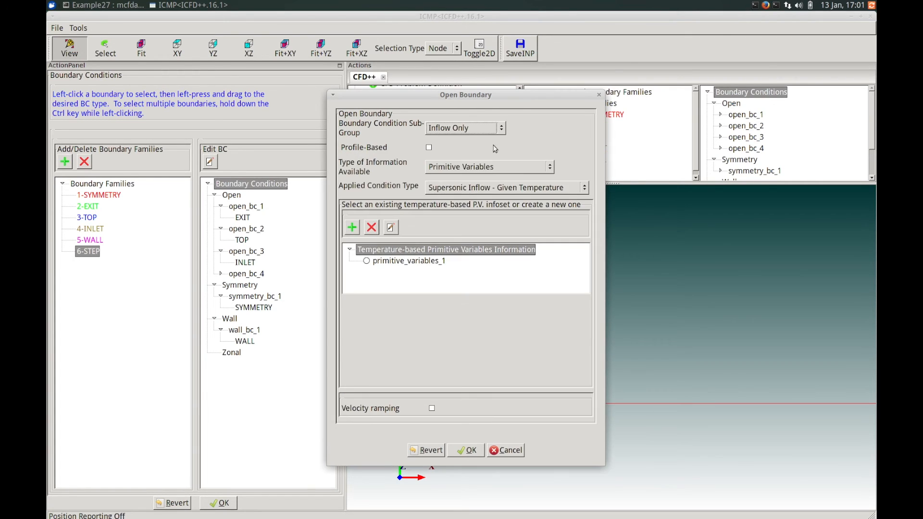
pyautogui.click(508, 169)
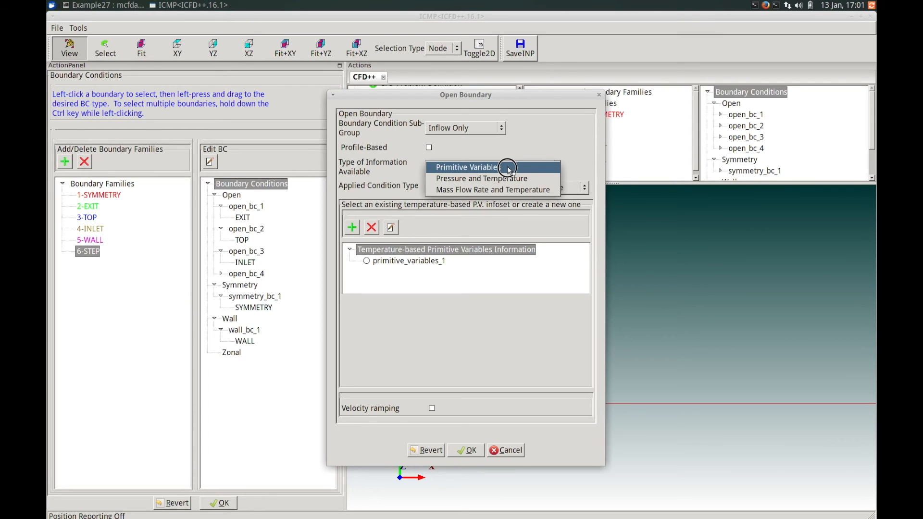
pyautogui.click(577, 169)
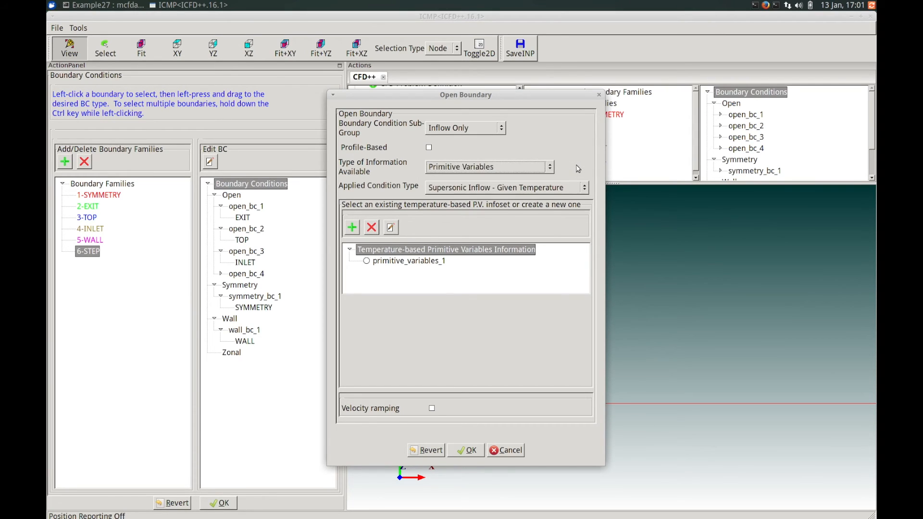
pyautogui.click(579, 193)
pyautogui.click(562, 189)
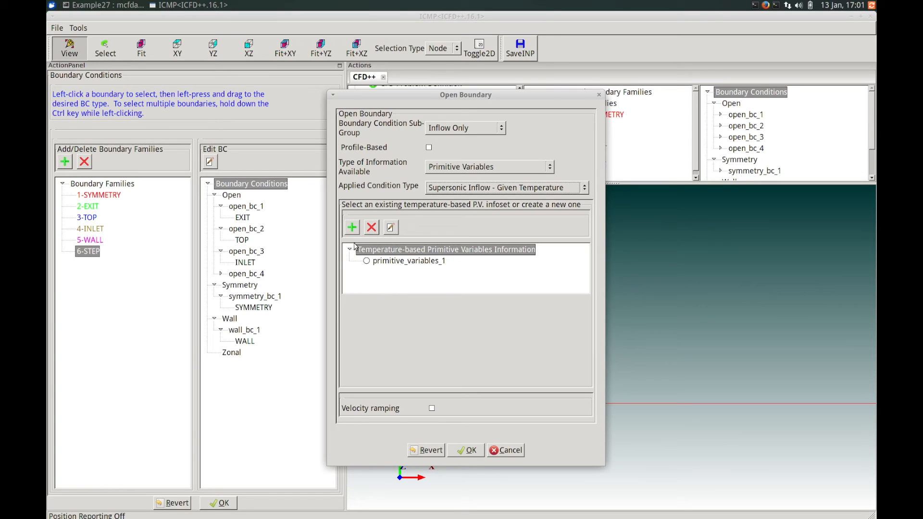
# - Create a new temperature-based primitive variables infoset and apply it to the 6-STEP boundary
pyautogui.click(352, 227)
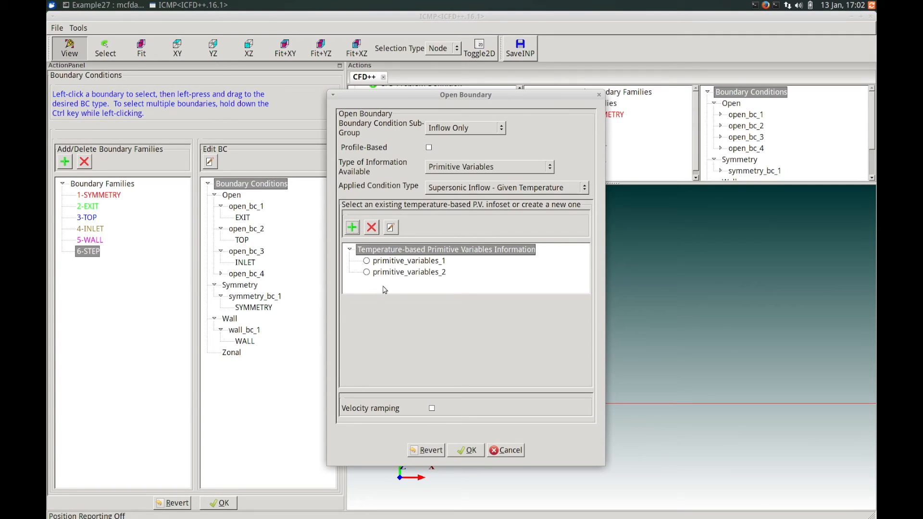
pyautogui.click(375, 273)
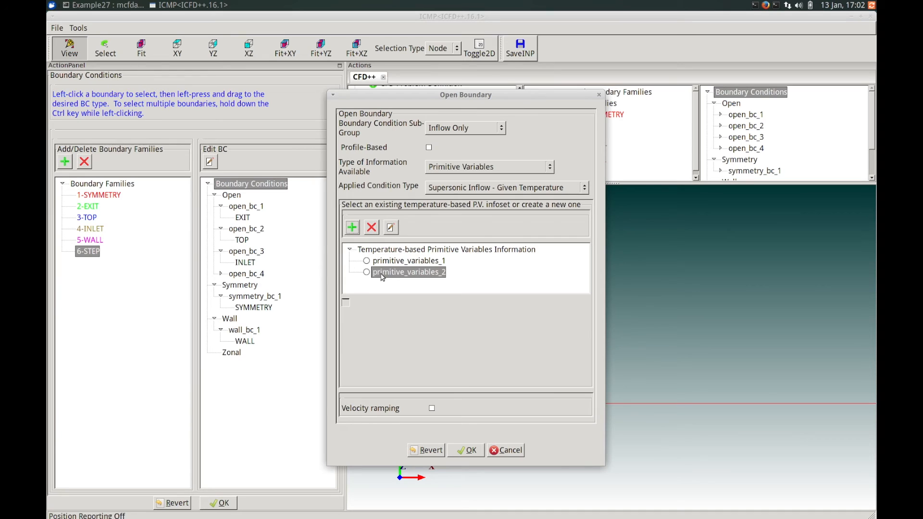
pyautogui.click(368, 273)
# - In the new infoset, set static pressure to 150000 N/m², static temperature to 1000 K and x-velocity to 2800 m/s
pyautogui.click(391, 227)
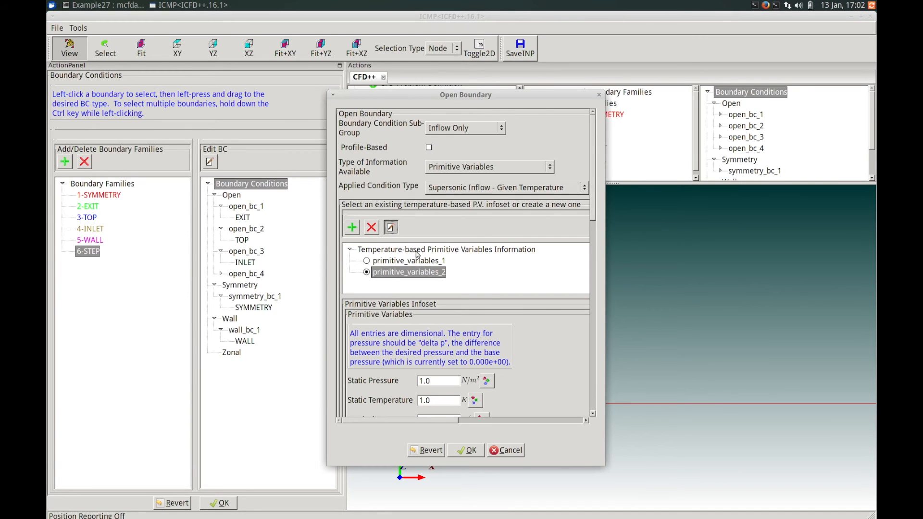
pyautogui.moveTo(458, 93); pyautogui.dragTo(551, 83)
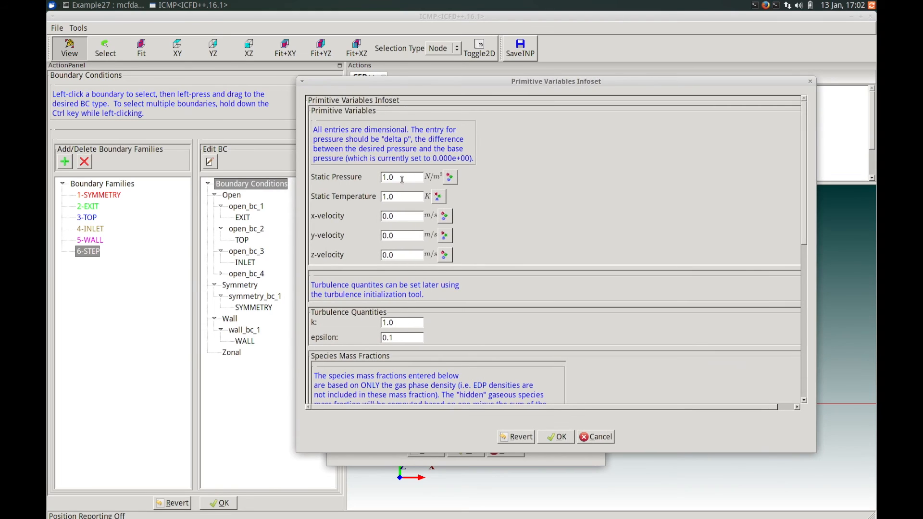
pyautogui.press('BackSpace')
pyautogui.press('BackSpace')
pyautogui.press('BackSpace')
pyautogui.write('150000')
pyautogui.click(412, 196)
pyautogui.press('BackSpace')
pyautogui.press('BackSpace')
pyautogui.press('BackSpace')
pyautogui.write('1000')
pyautogui.click(403, 217)
pyautogui.press('BackSpace')
pyautogui.press('BackSpace')
pyautogui.press('BackSpace')
pyautogui.write('2800')
# - Set the H2O species mass fraction to 0.05 in the 6-STEP infoset
pyautogui.click(804, 265)
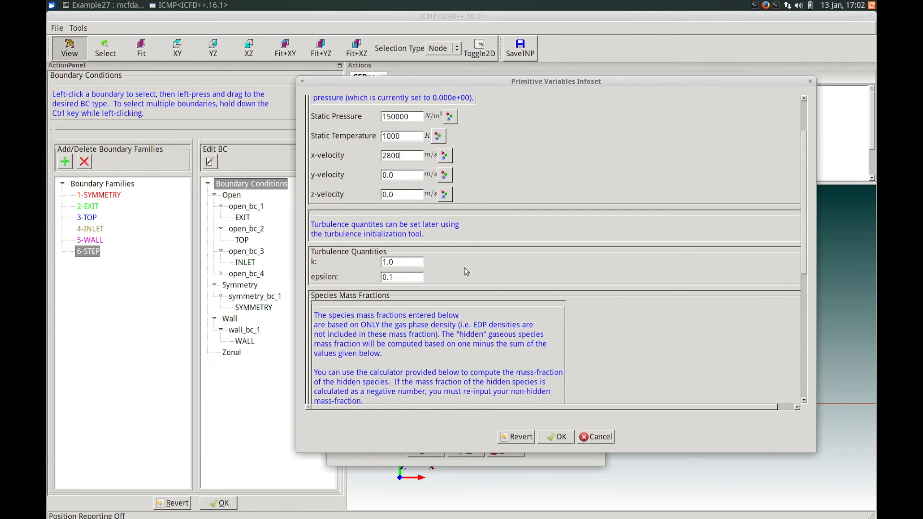
pyautogui.moveTo(804, 280); pyautogui.dragTo(807, 366)
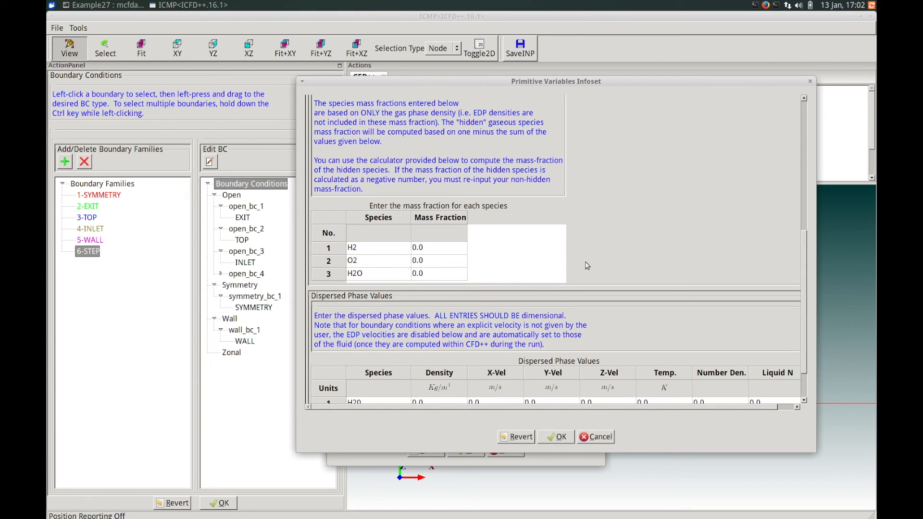
pyautogui.click(442, 277)
pyautogui.write('0.05')
# - In the Density Calculator, select the dispersed species, choose Density as the quantity to calculate and set species number density to 5e9
pyautogui.moveTo(803, 259); pyautogui.dragTo(789, 296)
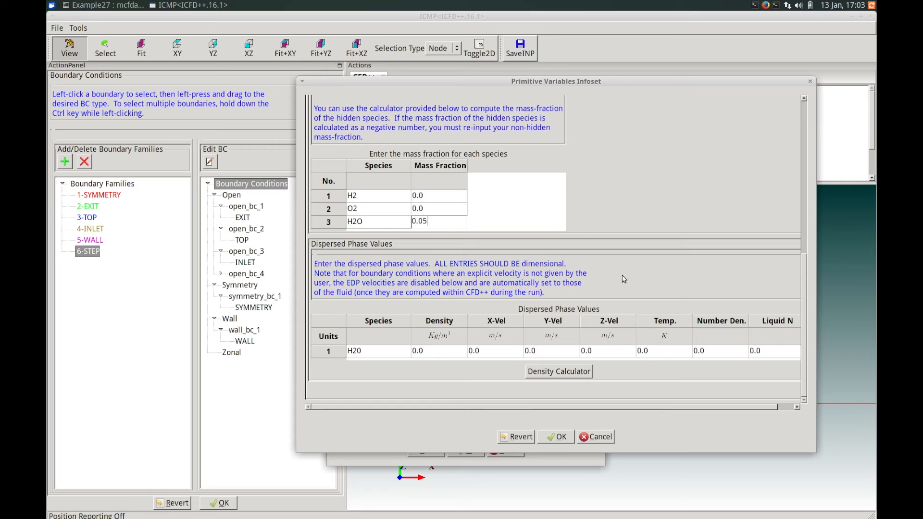
pyautogui.click(565, 377)
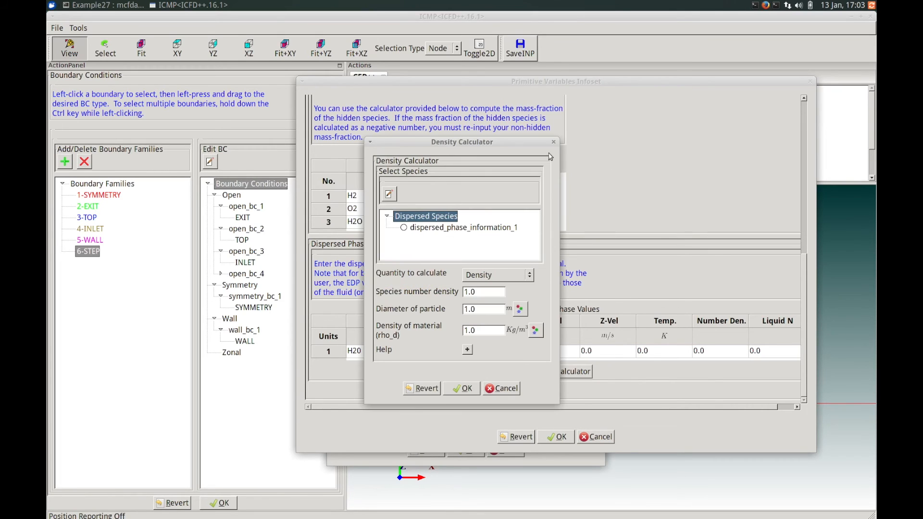
pyautogui.moveTo(504, 145); pyautogui.dragTo(617, 132)
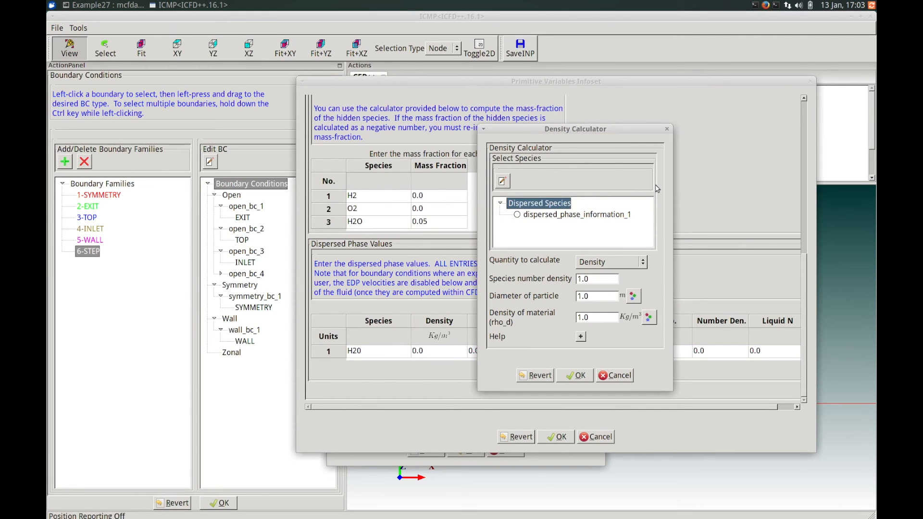
pyautogui.click(547, 218)
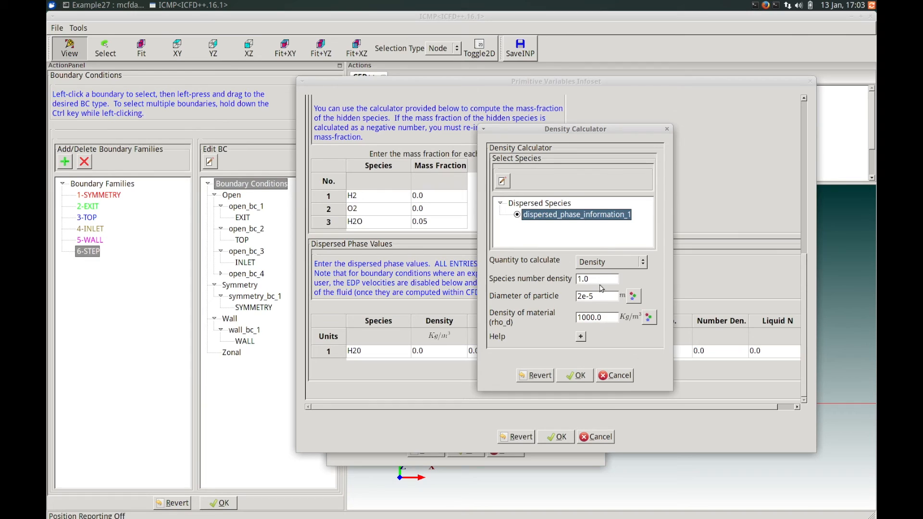
pyautogui.click(642, 264)
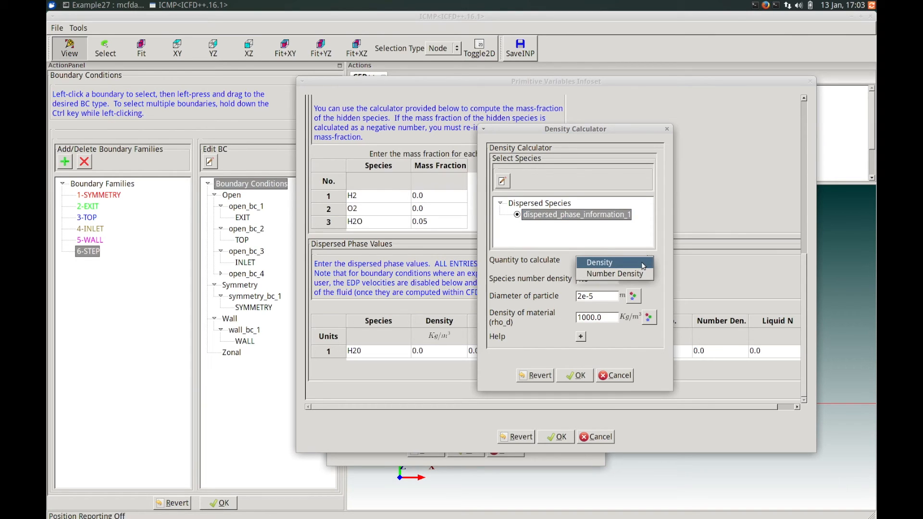
pyautogui.click(617, 266)
pyautogui.click(615, 279)
pyautogui.press('BackSpace')
pyautogui.press('BackSpace')
pyautogui.press('BackSpace')
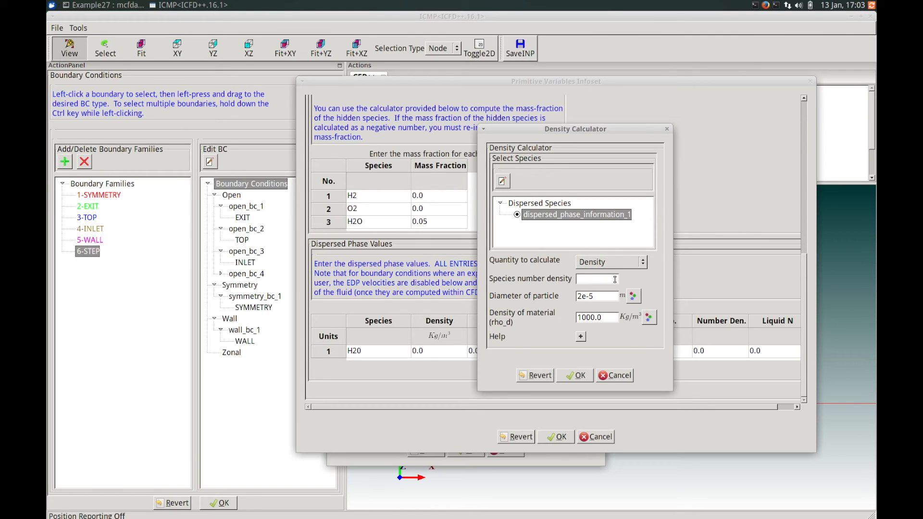
pyautogui.write('5e9')
# - Set the density of material to 925 kg/m³ and apply the calculated density to the dispersed phase values
pyautogui.click(611, 296)
pyautogui.click(610, 318)
pyautogui.press('BackSpace')
pyautogui.press('BackSpace')
pyautogui.press('BackSpace')
pyautogui.press('BackSpace')
pyautogui.press('BackSpace')
pyautogui.press('BackSpace')
pyautogui.write('925')
pyautogui.click(579, 374)
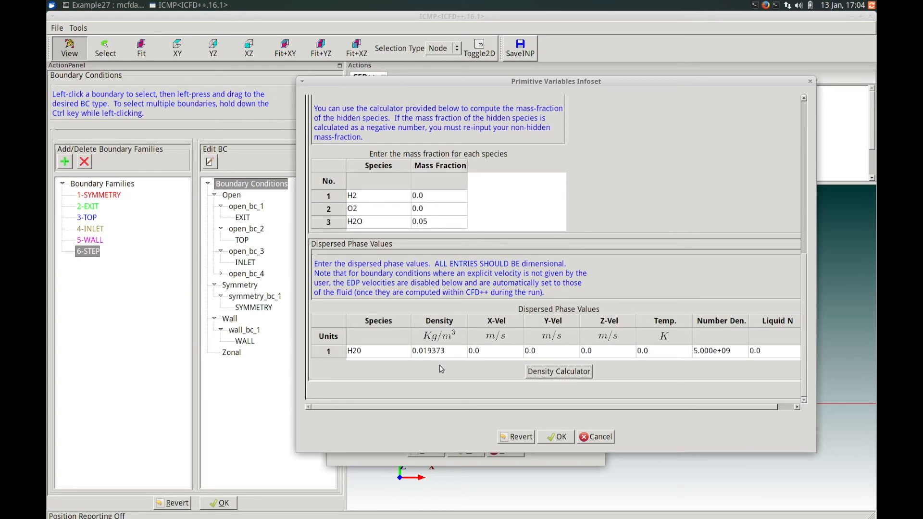
# - Set the dispersed H2O phase's x-velocity to 2800 m/s and its temperature to 200 K
pyautogui.moveTo(461, 407); pyautogui.dragTo(487, 409)
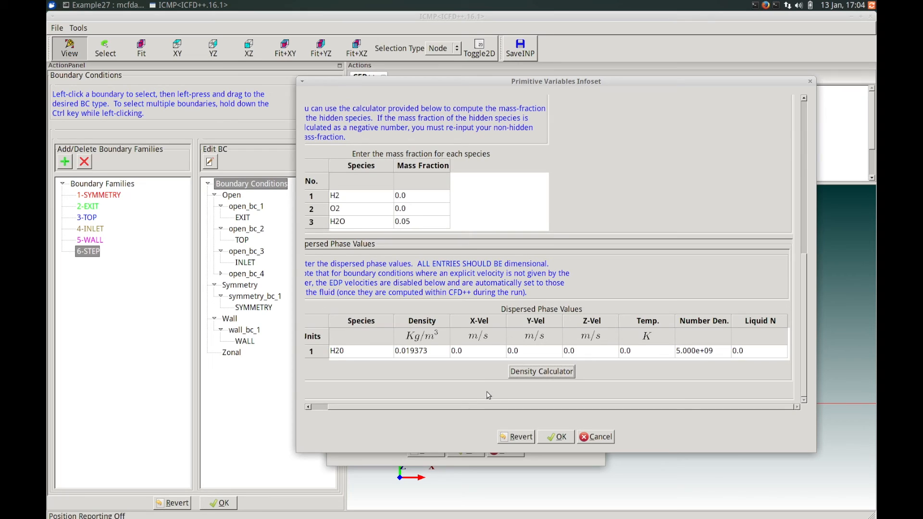
pyautogui.doubleClick(470, 351)
pyautogui.press('BackSpace')
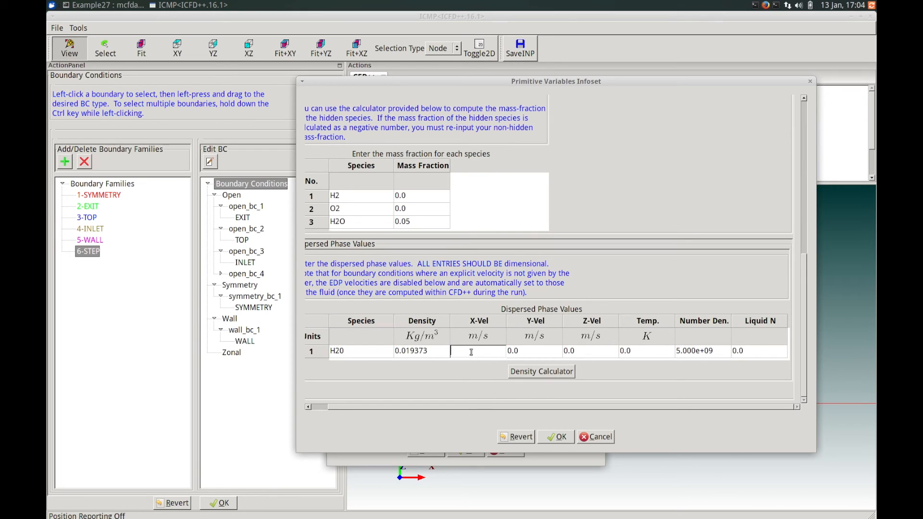
pyautogui.write('2800')
pyautogui.click(638, 354)
pyautogui.doubleClick(639, 353)
pyautogui.press('BackSpace')
pyautogui.write('200')
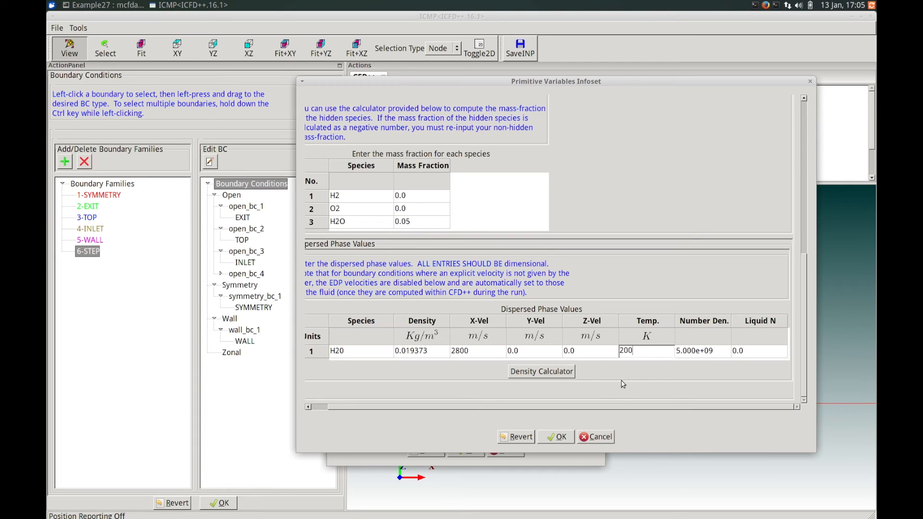
# - Accept the infoset, review its values for the 6-STEP boundary and accept the boundary condition
pyautogui.click(613, 403)
pyautogui.moveTo(570, 406); pyautogui.dragTo(646, 415)
pyautogui.click(555, 436)
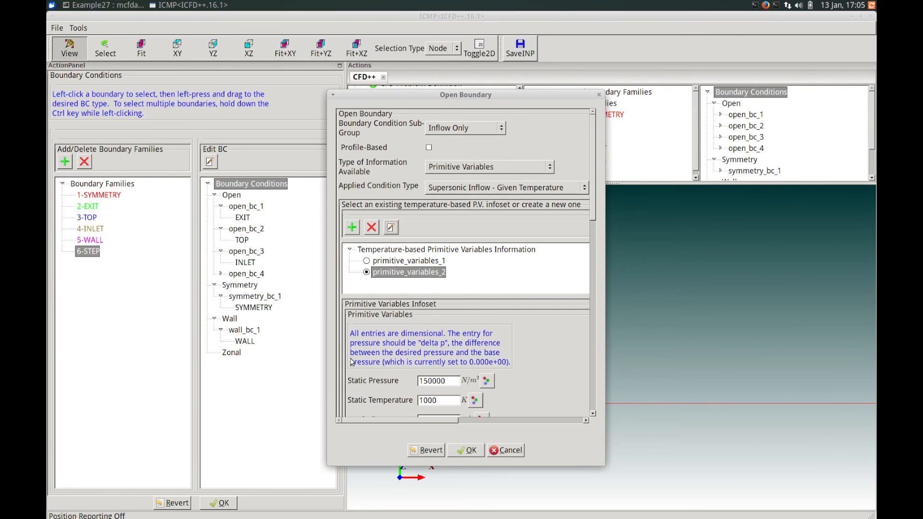
pyautogui.moveTo(594, 206); pyautogui.dragTo(592, 403)
pyautogui.moveTo(449, 424)
pyautogui.mouseDown()
pyautogui.moveTo(536, 422)
pyautogui.moveTo(443, 419)
pyautogui.mouseUp()
pyautogui.click(463, 450)
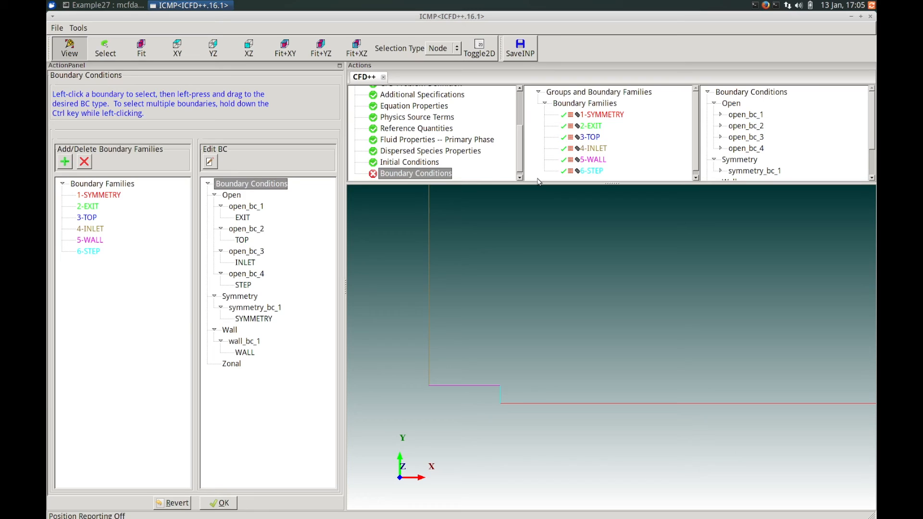
# - Accept all boundary conditions and set the turbulence control's Compressibility Correction Flow Type to Free Shear
pyautogui.click(222, 504)
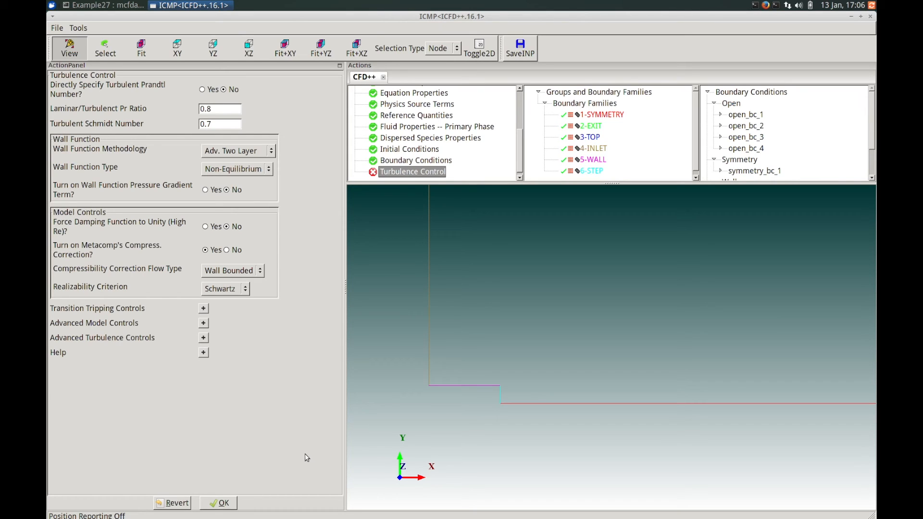
pyautogui.click(258, 272)
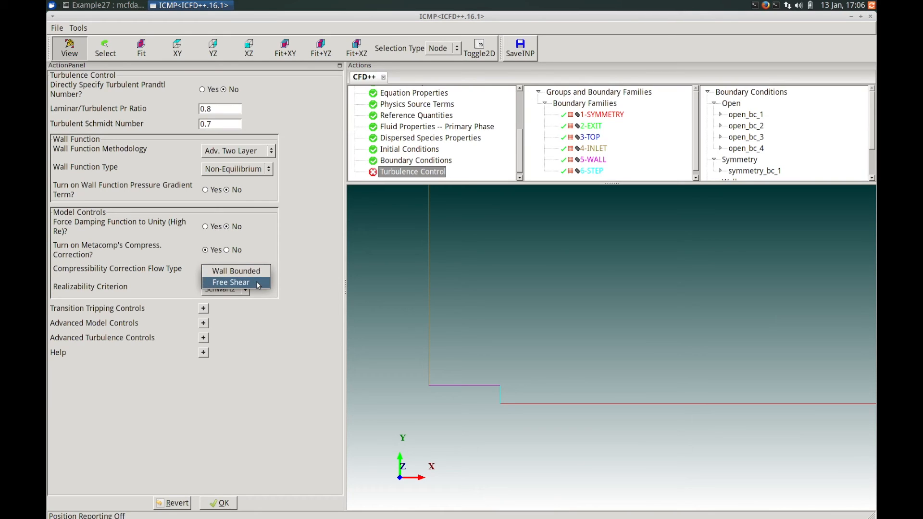
pyautogui.click(258, 284)
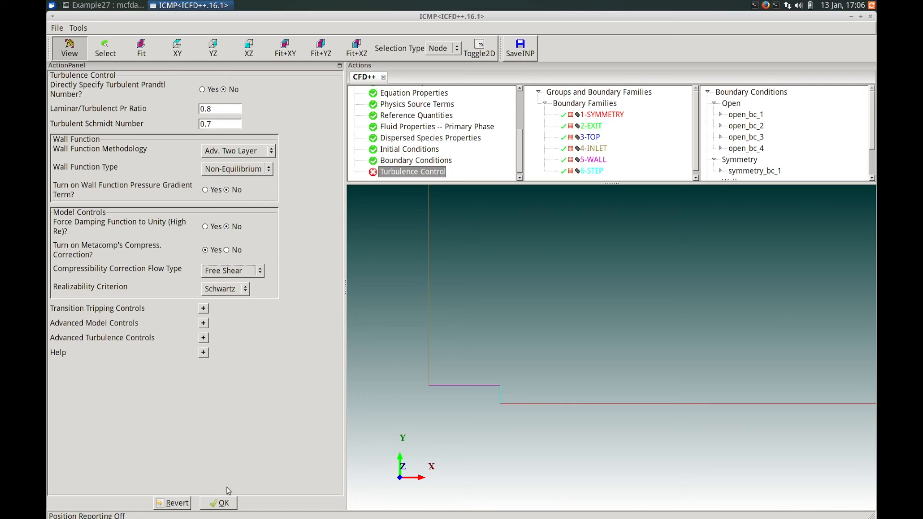
# - Accept the turbulence control settings and initialize turbulence for primitive_variables_1 with an unknown length scale and a turbulent/laminar viscosity ratio of 50
pyautogui.click(224, 501)
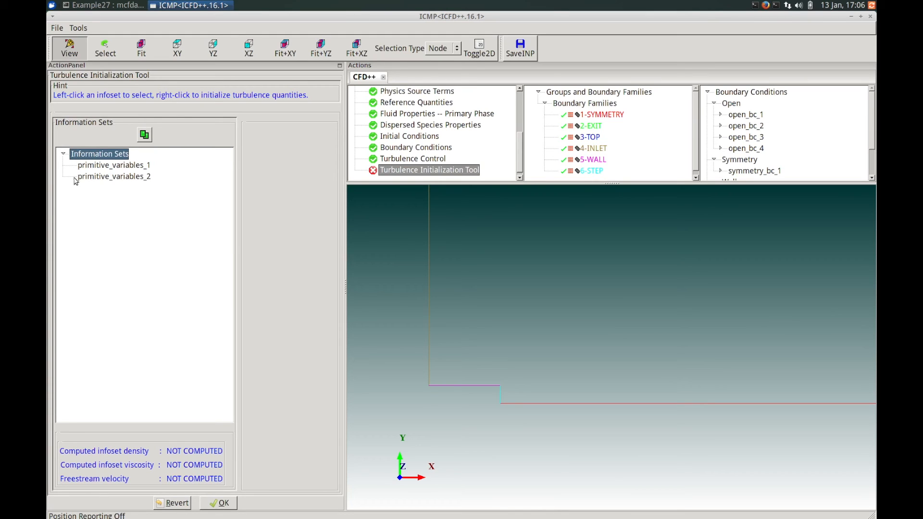
pyautogui.rightClick(91, 168)
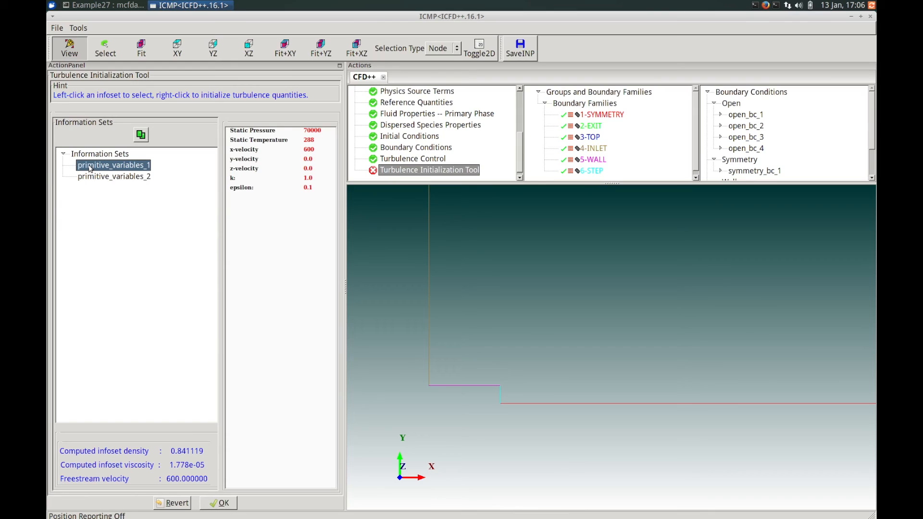
pyautogui.rightClick(147, 171)
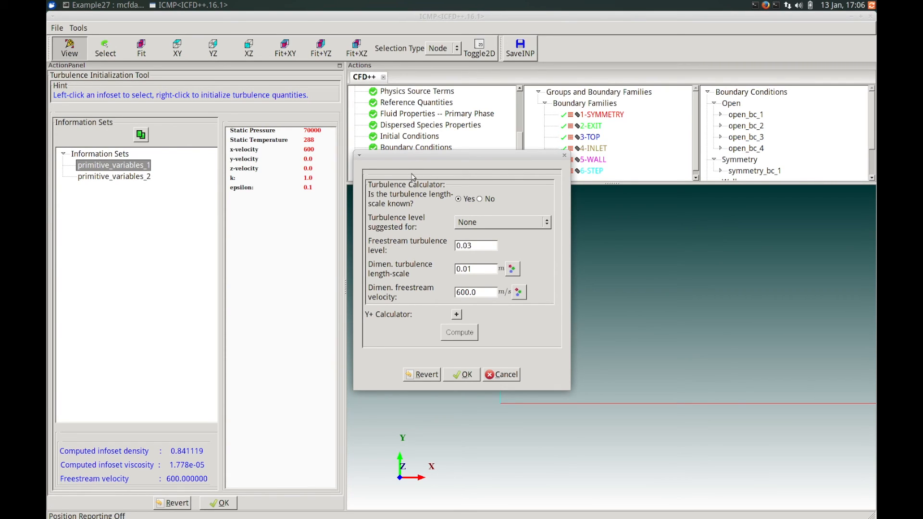
pyautogui.click(481, 199)
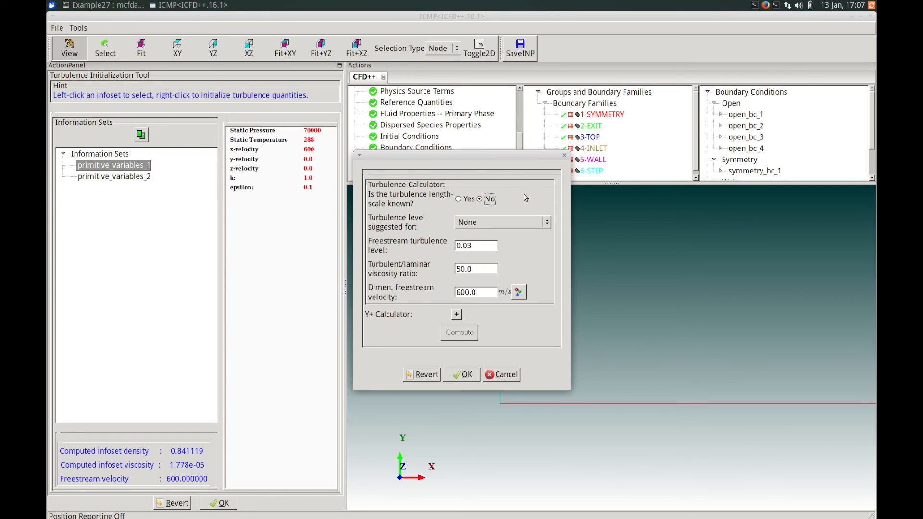
pyautogui.tripleClick(478, 268)
pyautogui.write('50.0')
pyautogui.click(465, 375)
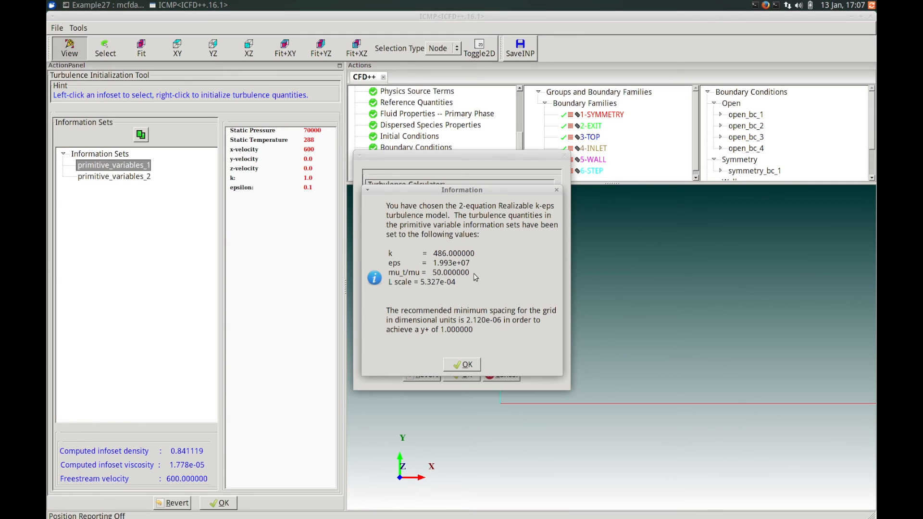
pyautogui.click(463, 364)
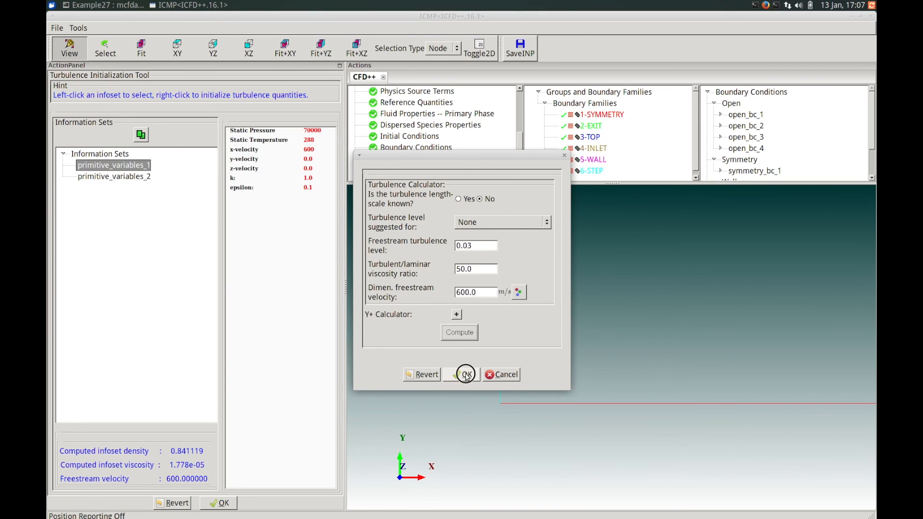
pyautogui.click(462, 374)
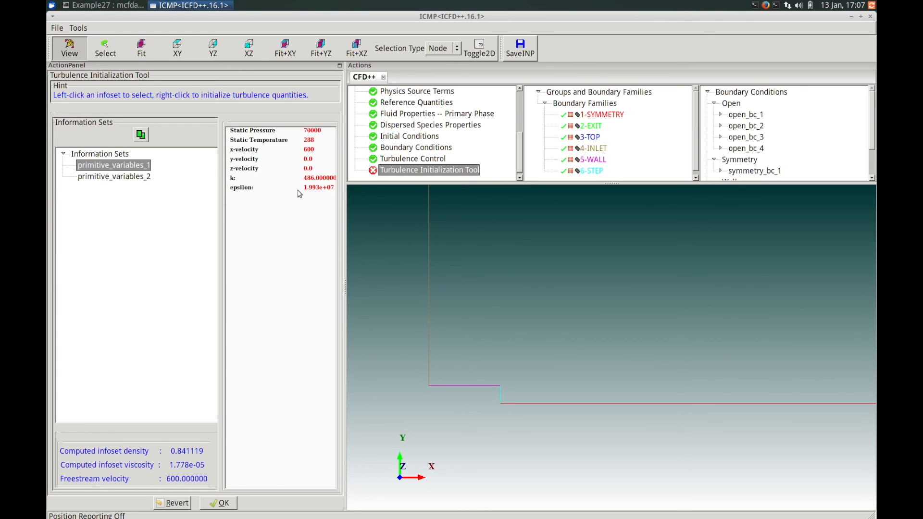
# - Initialize turbulence for primitive_variables_2 with a viscosity ratio of 50 and a 2800 m/s freestream velocity, and accept the turbulence initialization
pyautogui.click(115, 177)
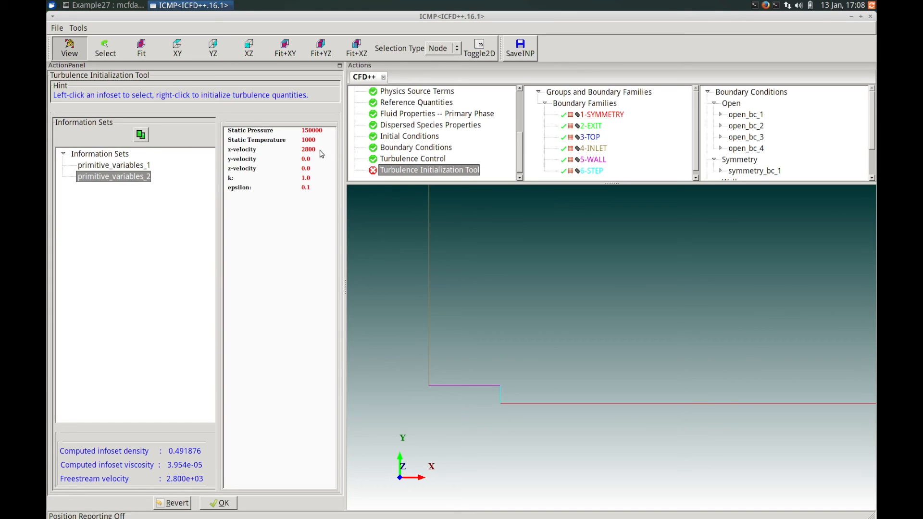
pyautogui.rightClick(136, 180)
pyautogui.moveTo(397, 162)
pyautogui.mouseDown()
pyautogui.moveTo(406, 173)
pyautogui.moveTo(392, 178)
pyautogui.mouseUp()
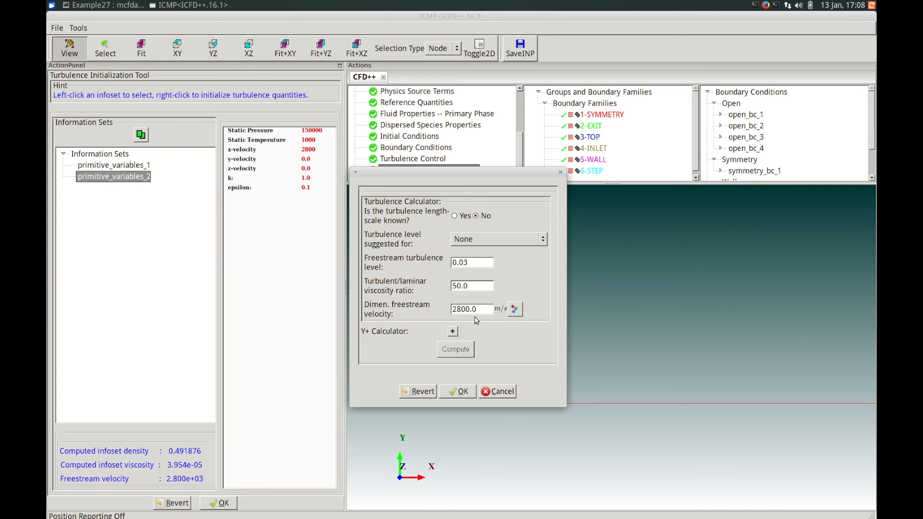
pyautogui.click(462, 350)
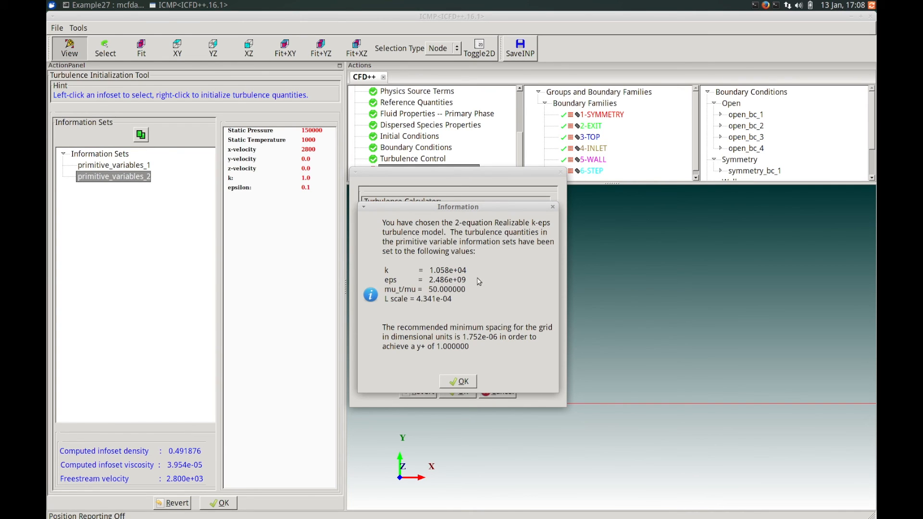
pyautogui.click(462, 383)
pyautogui.click(459, 391)
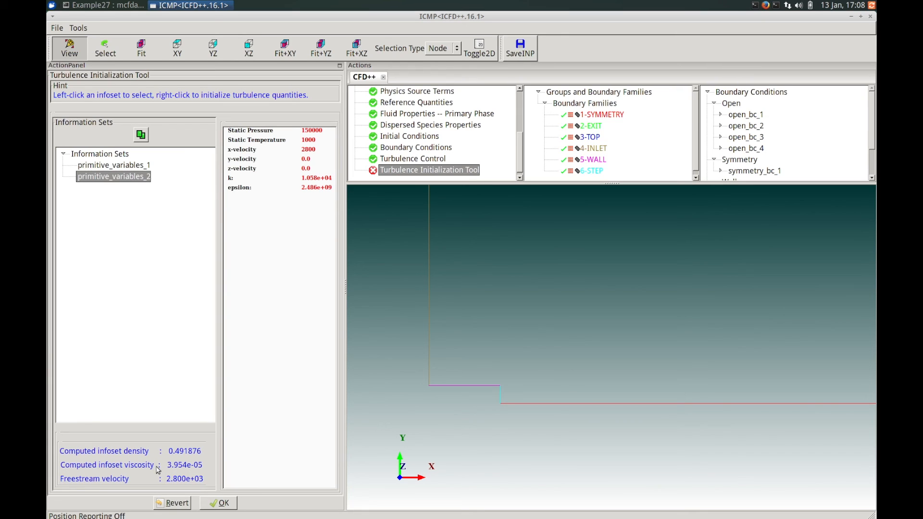
pyautogui.click(218, 502)
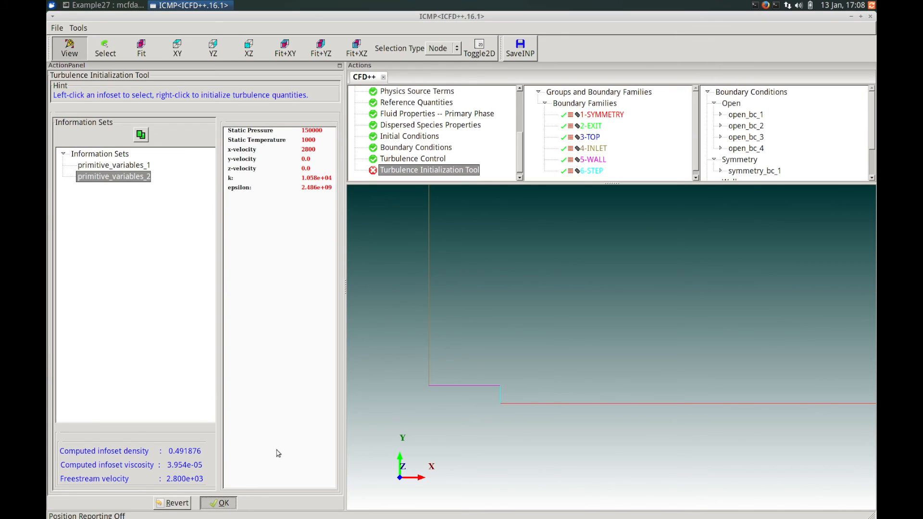
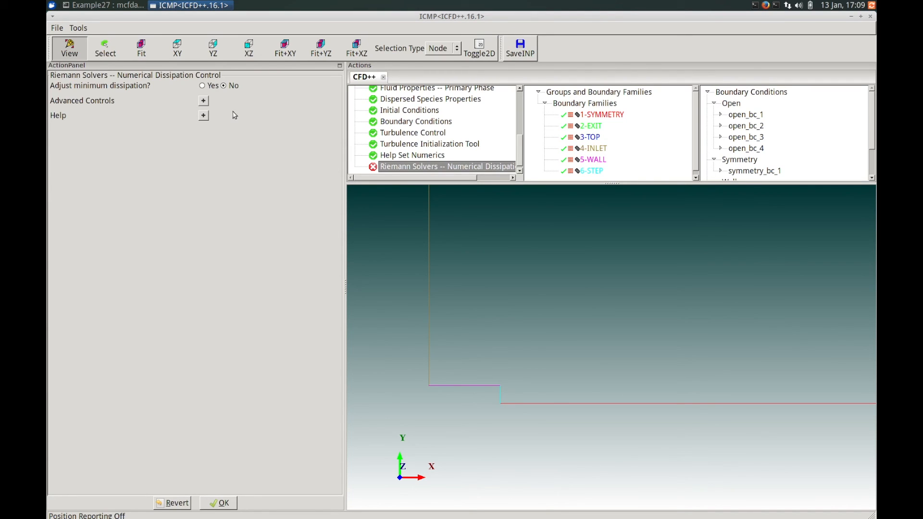
# - Enable minimum dissipation adjustment with a Supersonic pressure switch and accept the numerical dissipation control, leaving its advanced controls at default
pyautogui.click(210, 87)
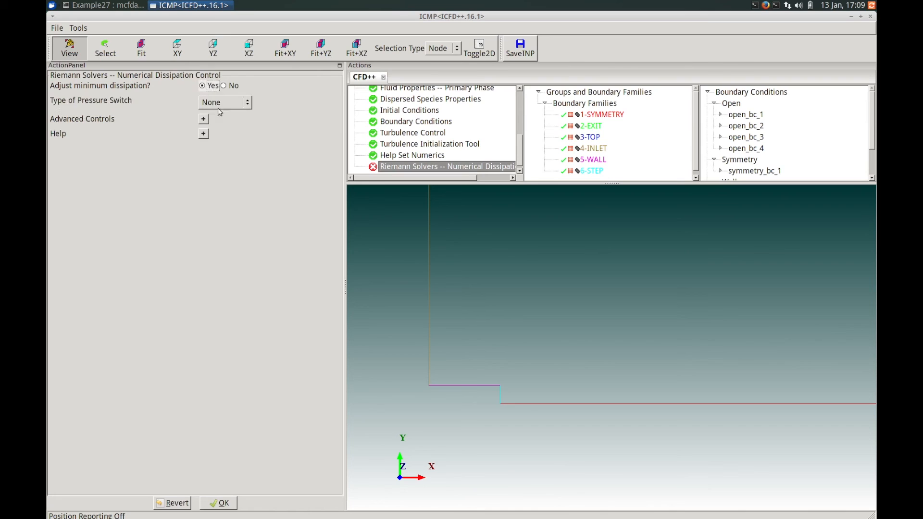
pyautogui.click(249, 105)
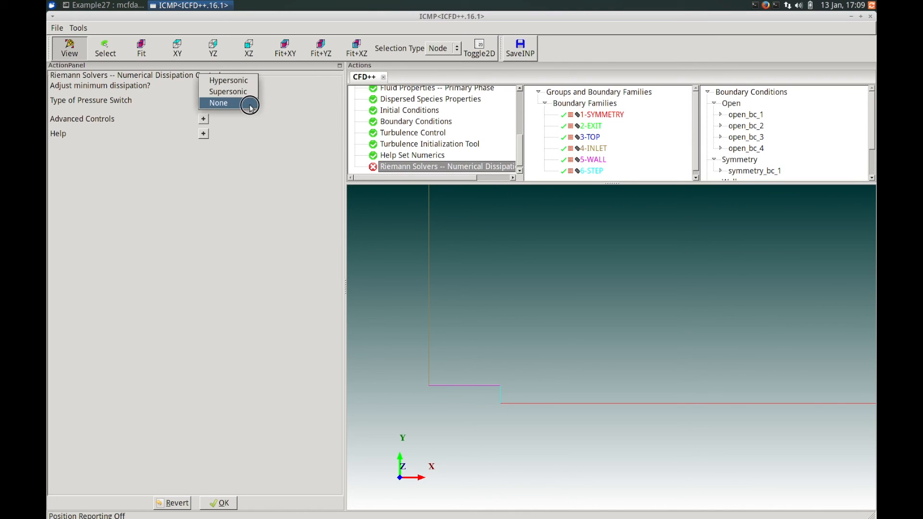
pyautogui.click(247, 92)
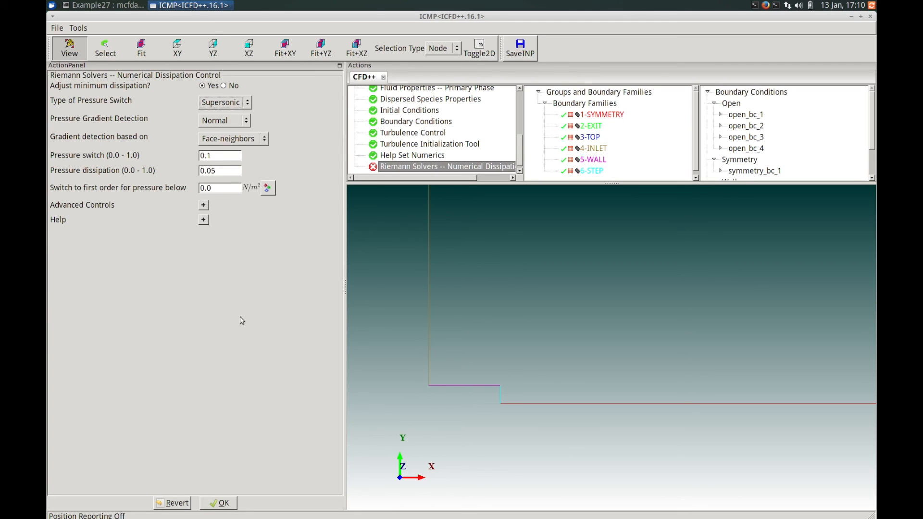
pyautogui.click(204, 205)
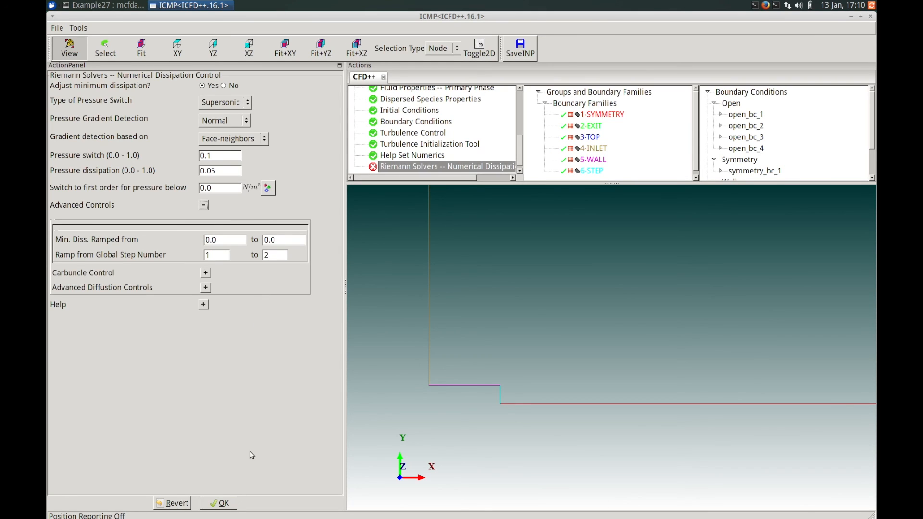
pyautogui.click(224, 502)
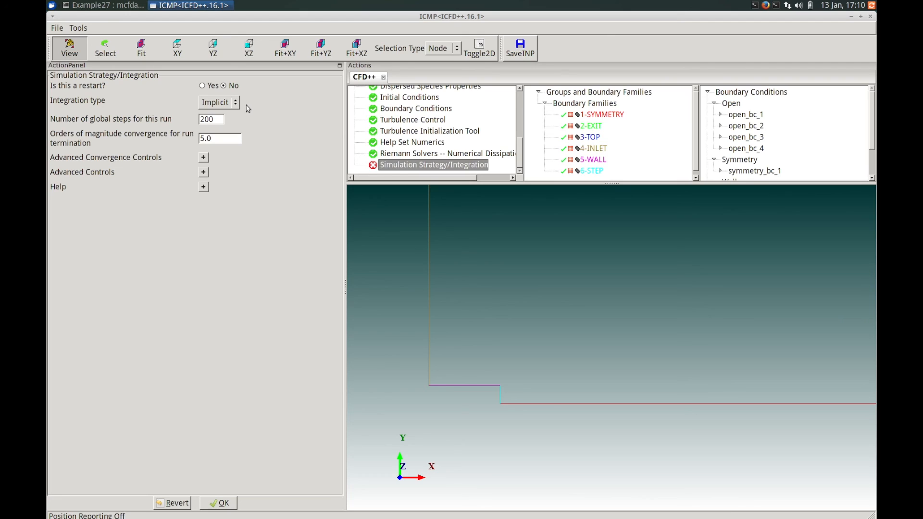
# - Set the run to 750 global steps with 6 orders of magnitude convergence for termination and accept the simulation strategy
pyautogui.moveTo(216, 119); pyautogui.dragTo(191, 126)
pyautogui.write('750')
pyautogui.press('BackSpace')
pyautogui.press('BackSpace')
pyautogui.write('6')
pyautogui.click(222, 503)
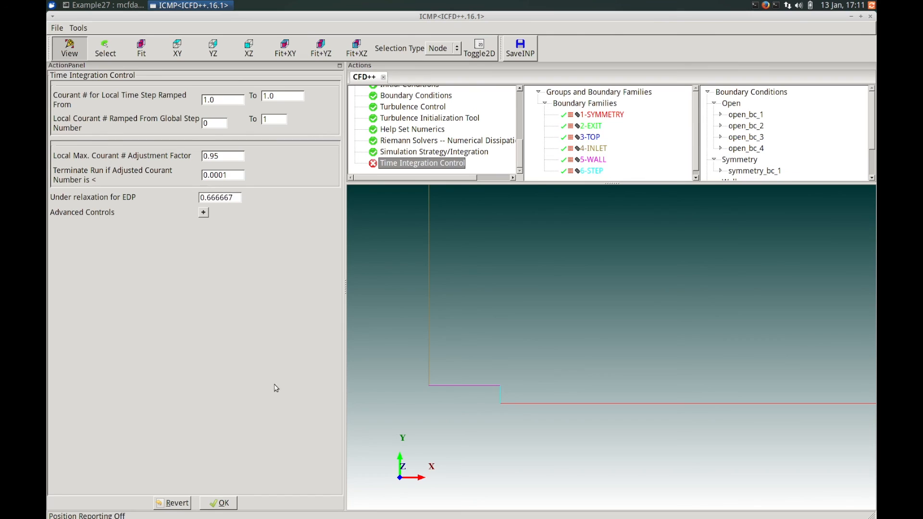
# - Ramp the local Courant number from 1.0 to 20 over global steps 1 to 100 and set its adjustment factor to 1
pyautogui.click(229, 99)
pyautogui.click(281, 97)
pyautogui.press('BackSpace')
pyautogui.write('100')
pyautogui.press('Tab')
pyautogui.press('BackSpace')
pyautogui.press('BackSpace')
pyautogui.write('1')
# - Set the EDP under relaxation and the temporal smoothing factor to 0.5 and accept the time integration control
pyautogui.click(203, 212)
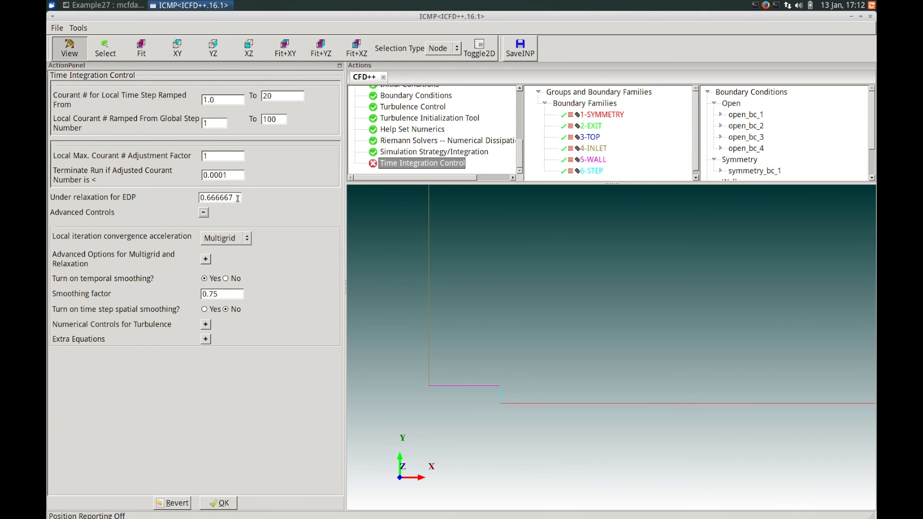
pyautogui.moveTo(237, 198); pyautogui.dragTo(197, 201)
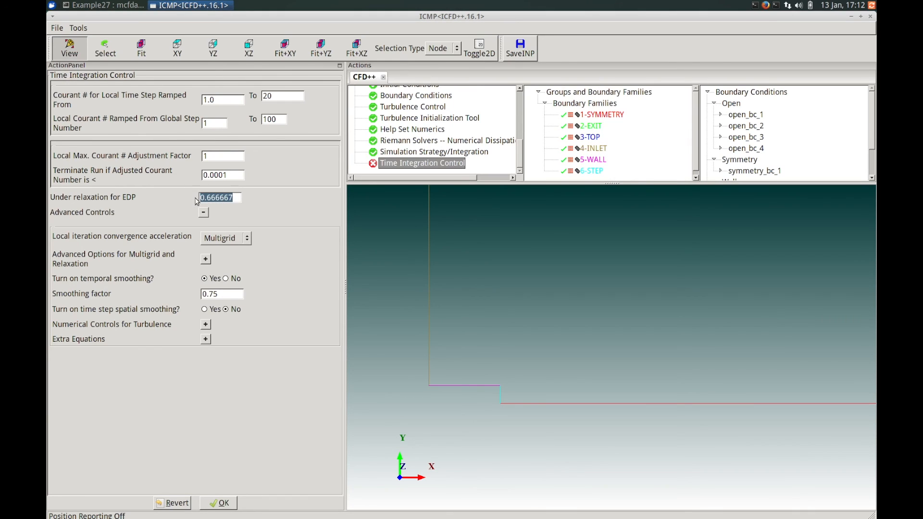
pyautogui.write('0.')
pyautogui.click(227, 293)
pyautogui.press('BackSpace')
pyautogui.press('BackSpace')
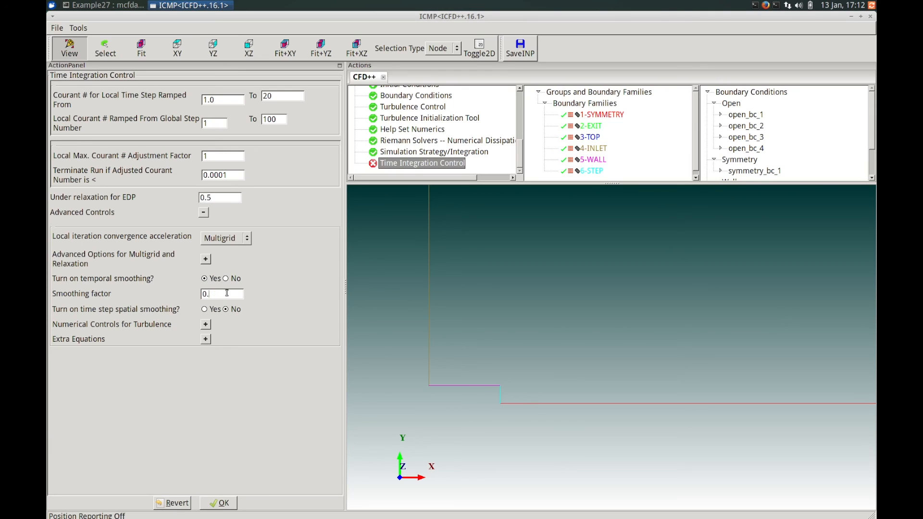
pyautogui.write('5')
pyautogui.click(222, 502)
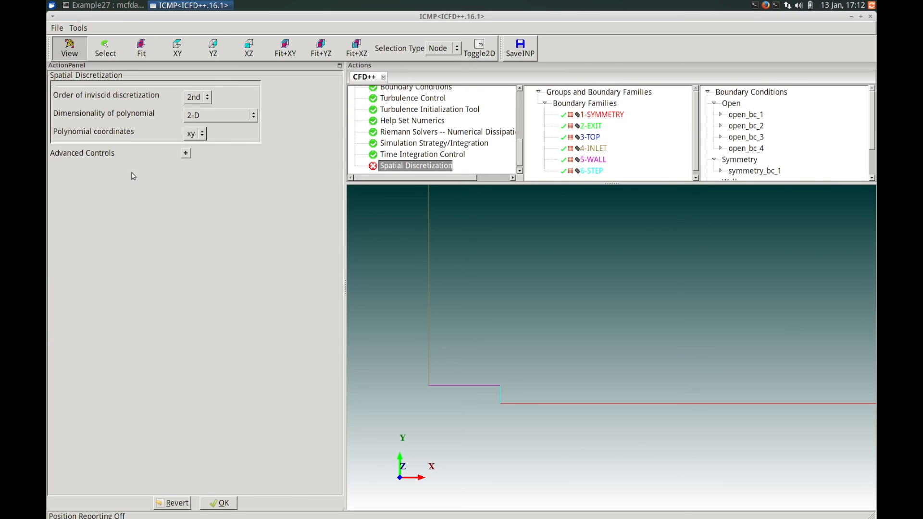
# - Set the spatial discretization to 2nd order with a 2-D-Axisym polynomial dimensionality
pyautogui.click(193, 97)
pyautogui.click(253, 115)
pyautogui.click(221, 128)
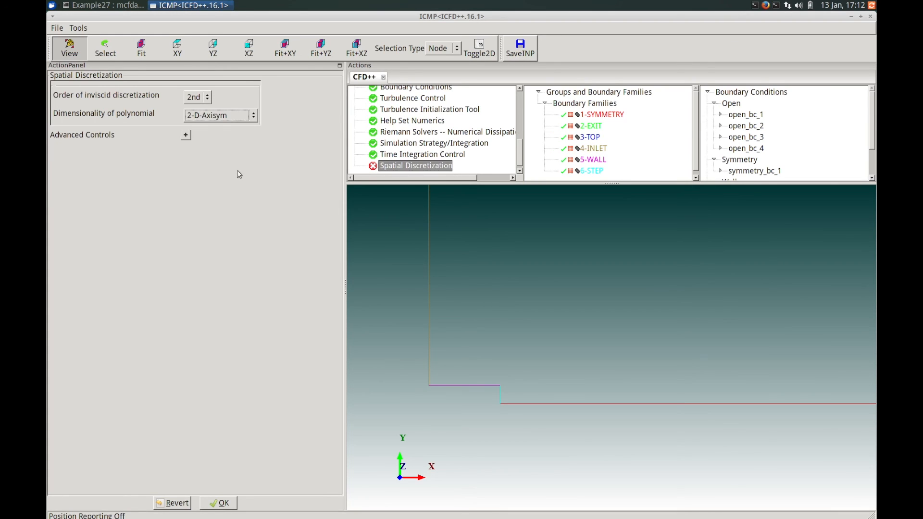
# - Turn on blending of 1st and 2nd order with the ramp starting at global step 201, and accept the spatial discretization
pyautogui.click(185, 135)
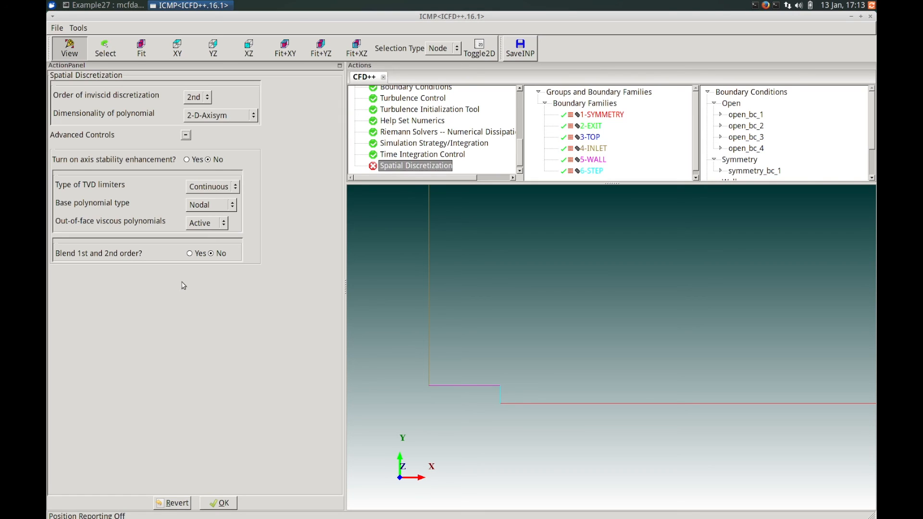
pyautogui.click(188, 254)
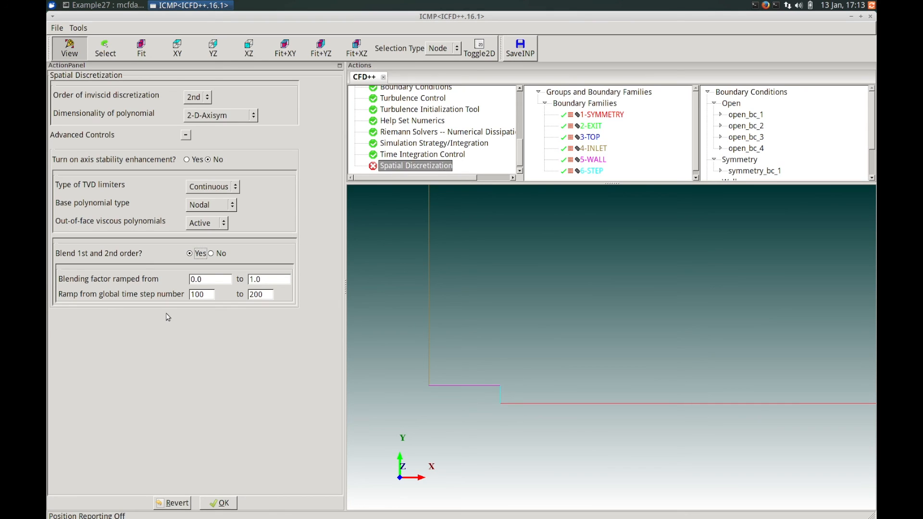
pyautogui.doubleClick(201, 294)
pyautogui.write('201')
pyautogui.press('Tab')
pyautogui.write('3')
pyautogui.click(222, 505)
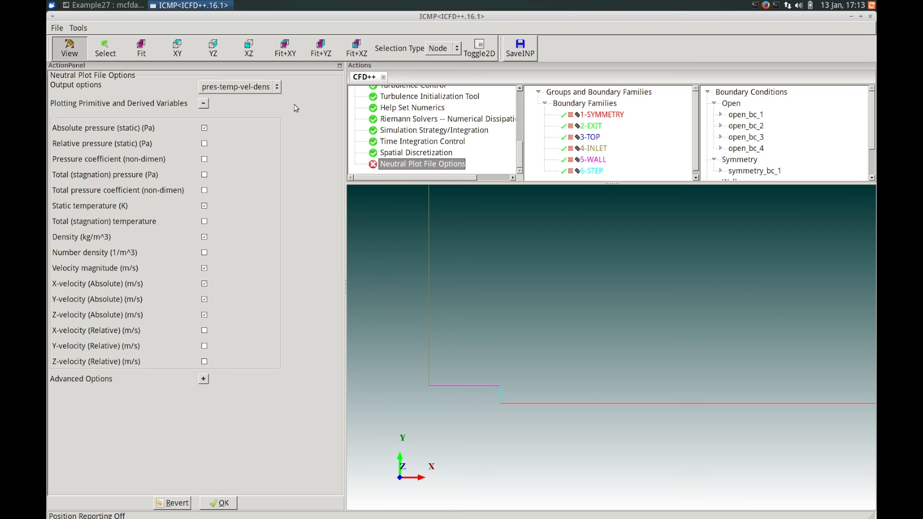
# - Switch the neutral plot file output options to EDP and select dispersed_phase_prop_1 as the dispersed species to plot
pyautogui.click(271, 87)
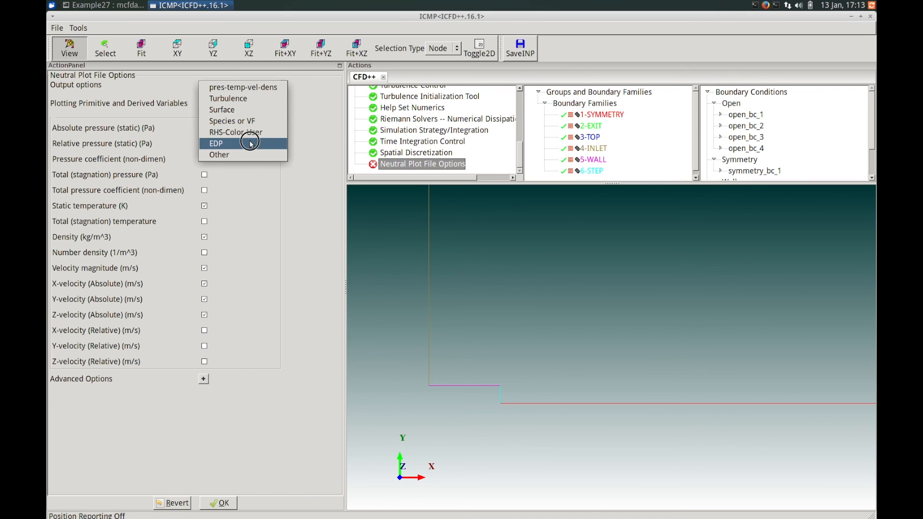
pyautogui.click(272, 143)
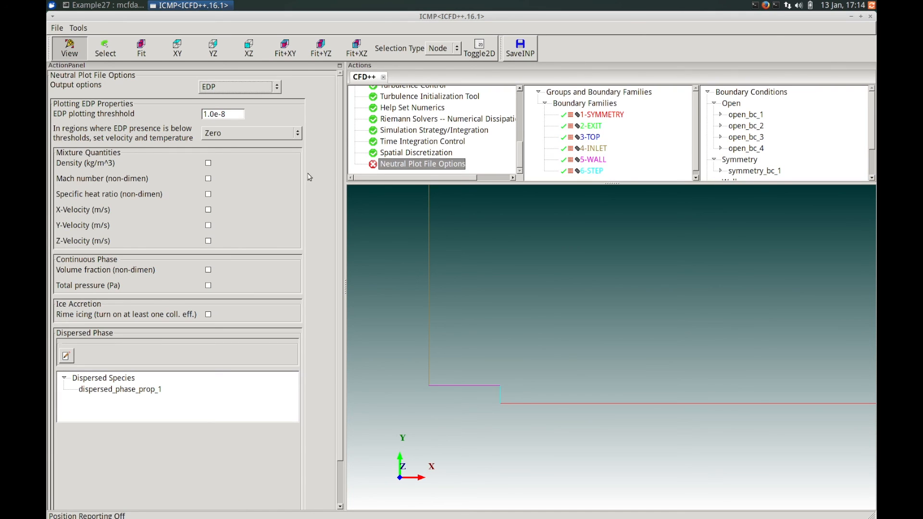
pyautogui.moveTo(338, 156); pyautogui.dragTo(336, 198)
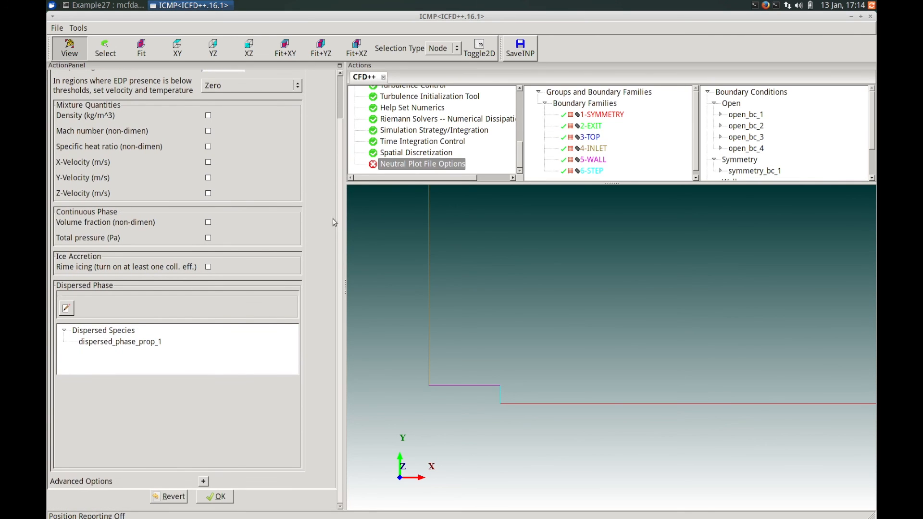
pyautogui.click(103, 344)
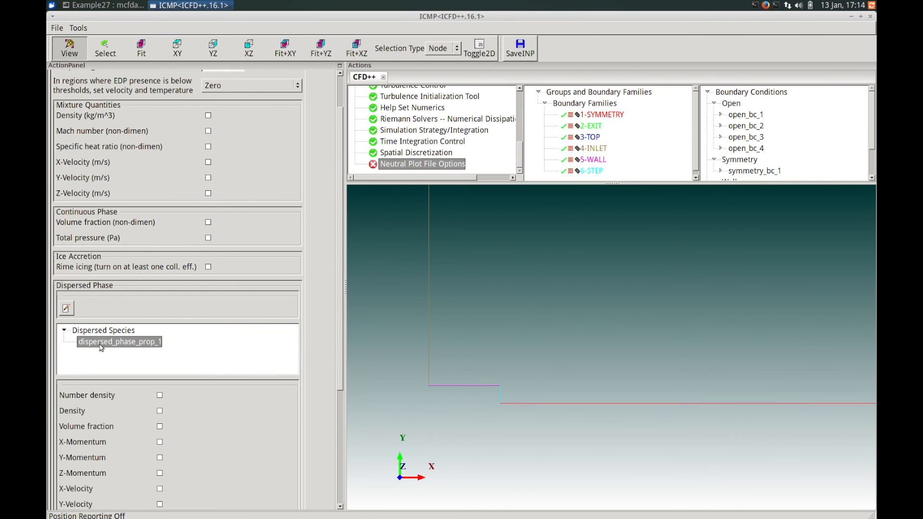
pyautogui.moveTo(339, 260); pyautogui.dragTo(338, 348)
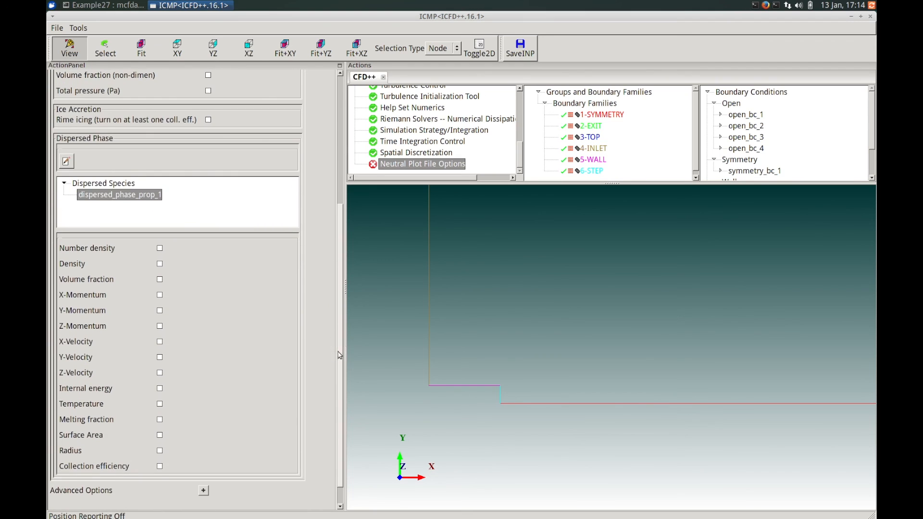
# - Enable number density, density, volume fraction, X-velocity, Y-velocity, temperature, melting fraction and radius output for the dispersed phase
pyautogui.click(159, 248)
pyautogui.click(160, 264)
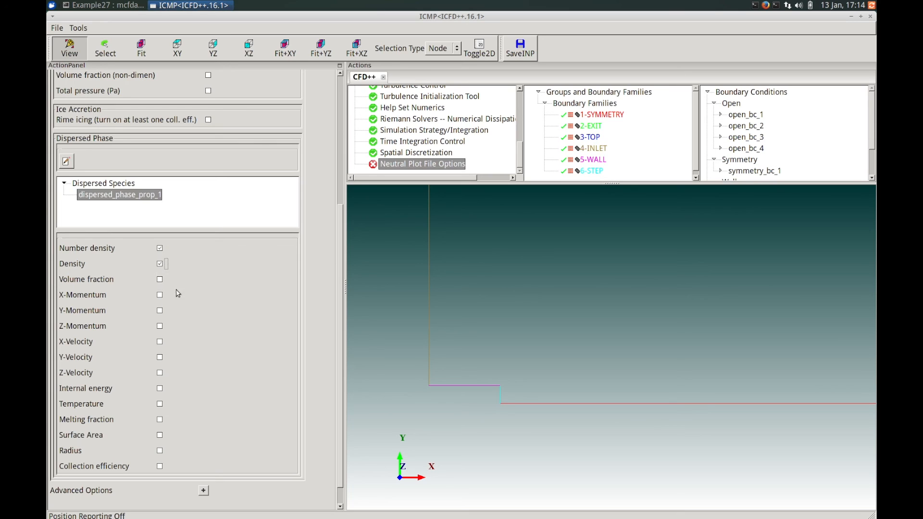
pyautogui.click(160, 281)
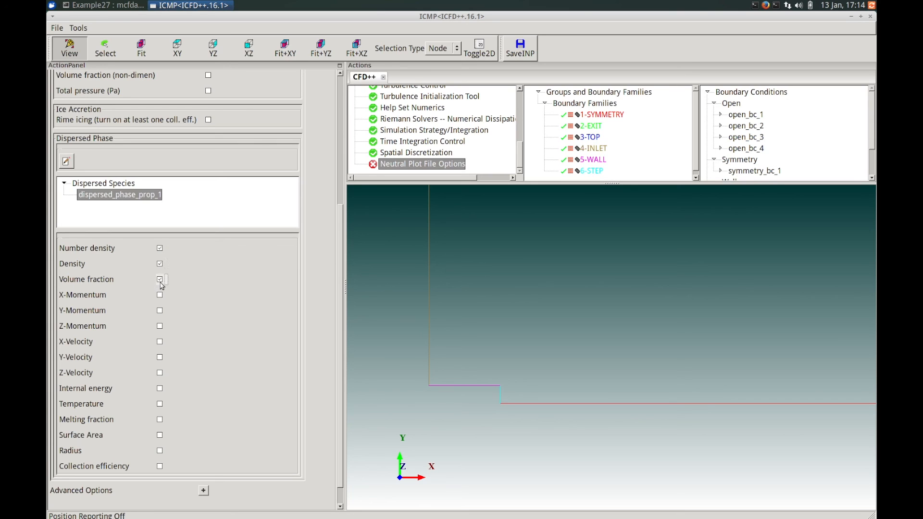
pyautogui.click(160, 341)
pyautogui.click(160, 358)
pyautogui.click(161, 405)
pyautogui.click(160, 420)
pyautogui.click(161, 450)
pyautogui.moveTo(336, 432); pyautogui.dragTo(336, 469)
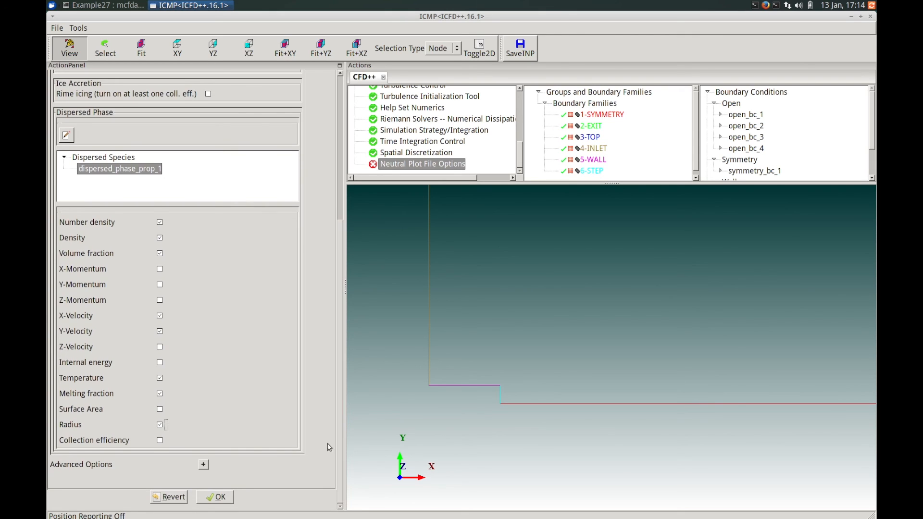
# - Accept the neutral plot file options, writing them and copying them to the plot output options file, and keep Neutral Plot File as the probe type
pyautogui.click(219, 496)
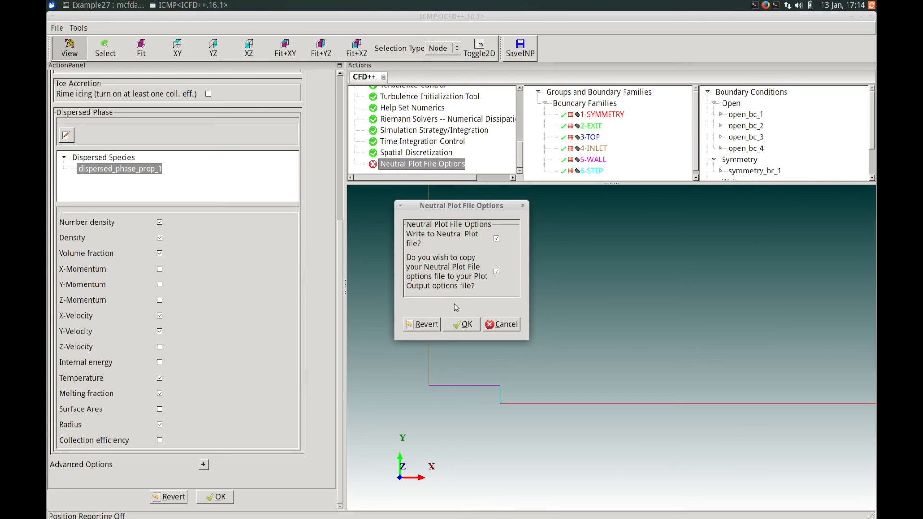
pyautogui.click(462, 324)
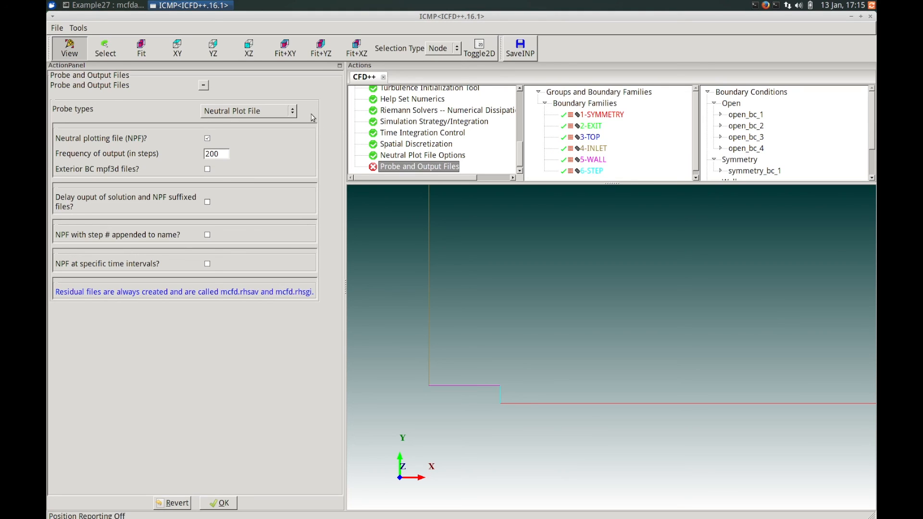
pyautogui.click(293, 111)
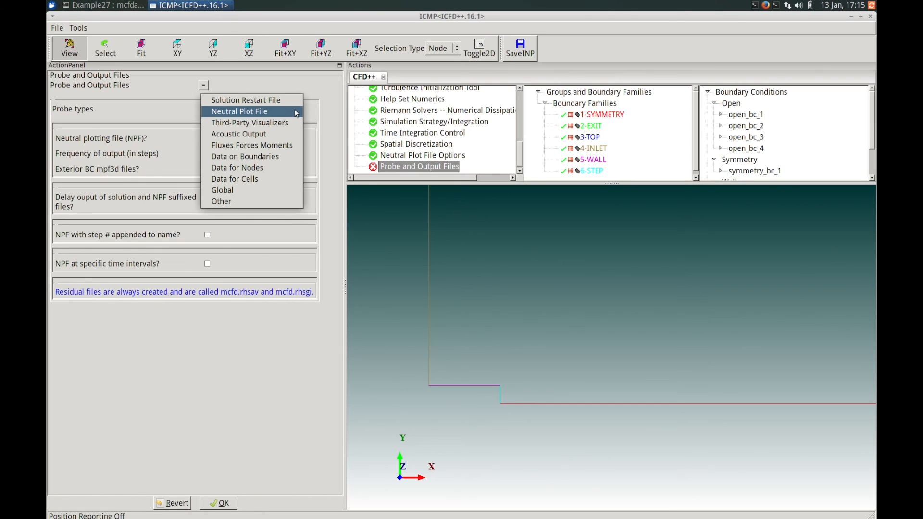
pyautogui.click(263, 113)
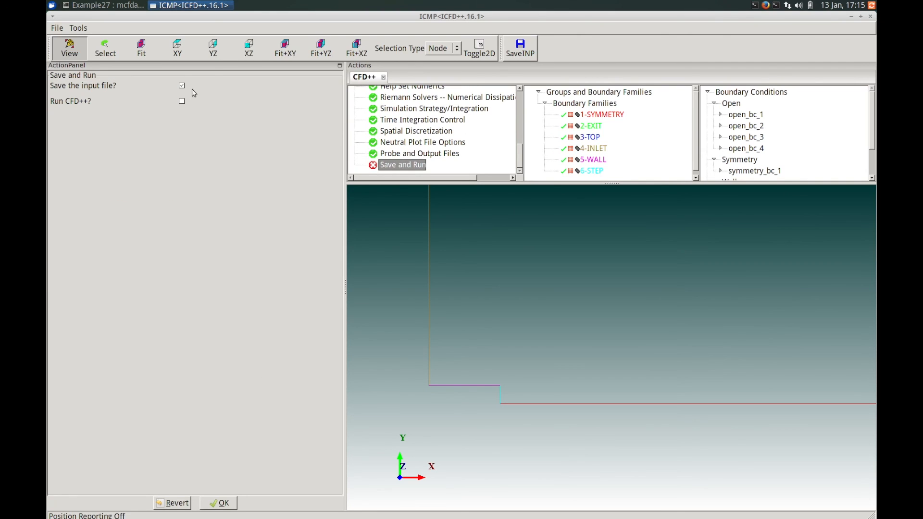
# - Save the input file and run CFD++ in double precision on a single CPU
pyautogui.click(183, 102)
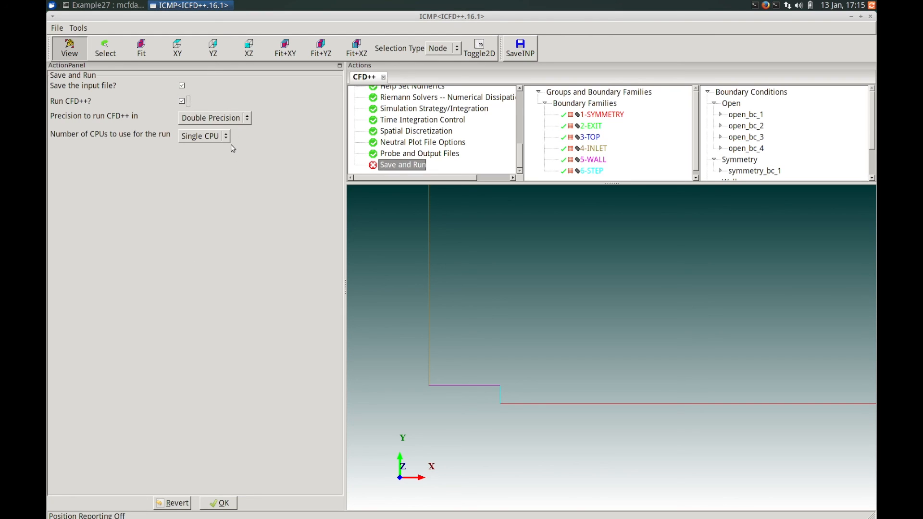
pyautogui.click(219, 502)
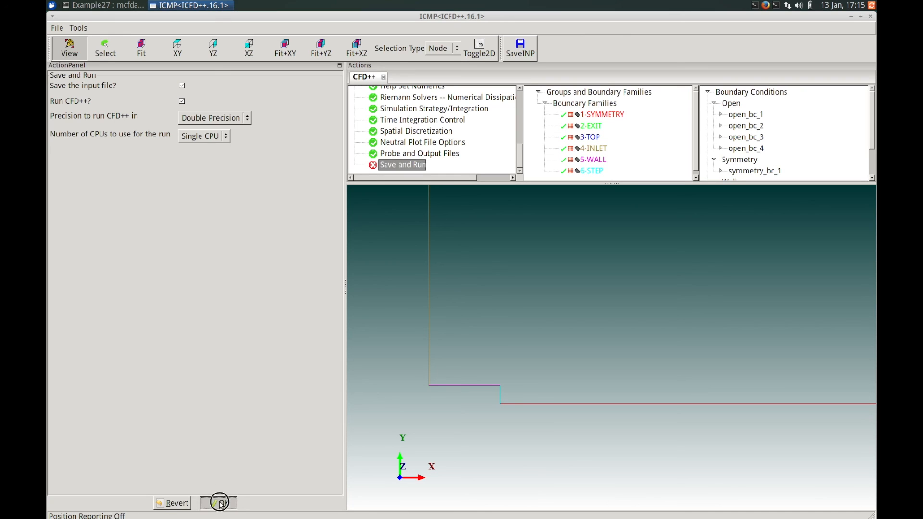